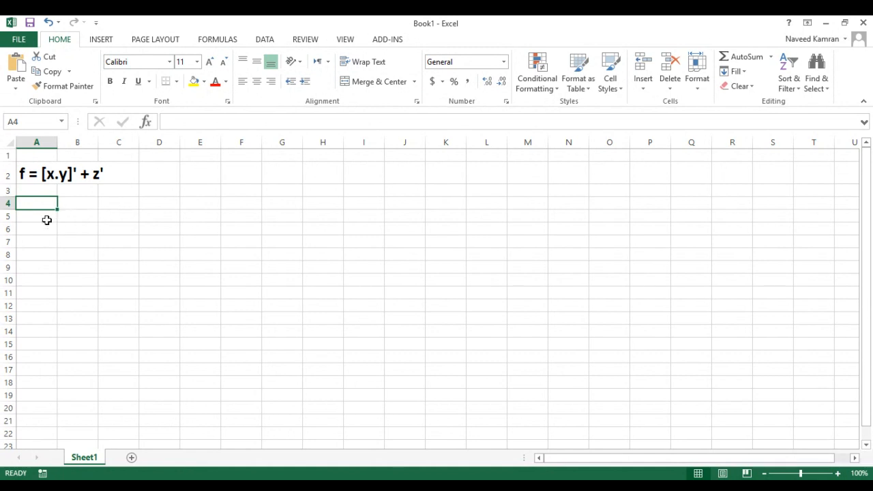
# Enter the truth table headers x, y, z and f in cells A4 to D4
pyautogui.write('x')
pyautogui.press('Tab')
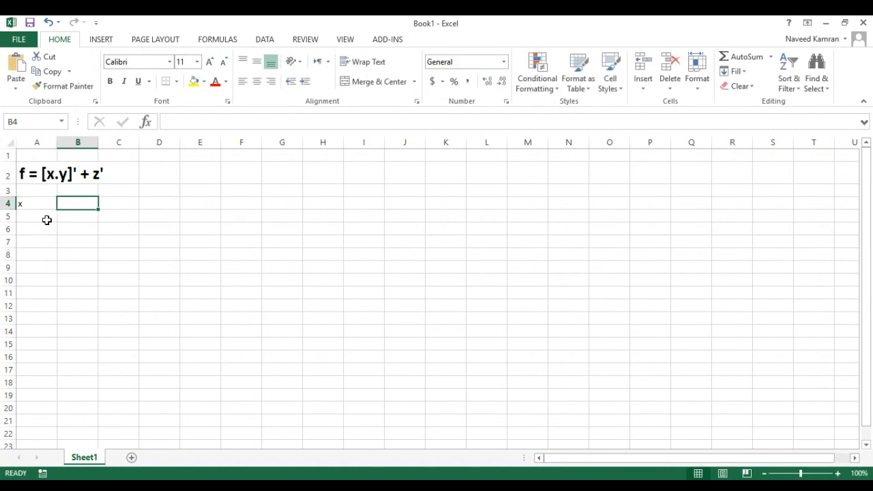
pyautogui.write('y')
pyautogui.press('Tab')
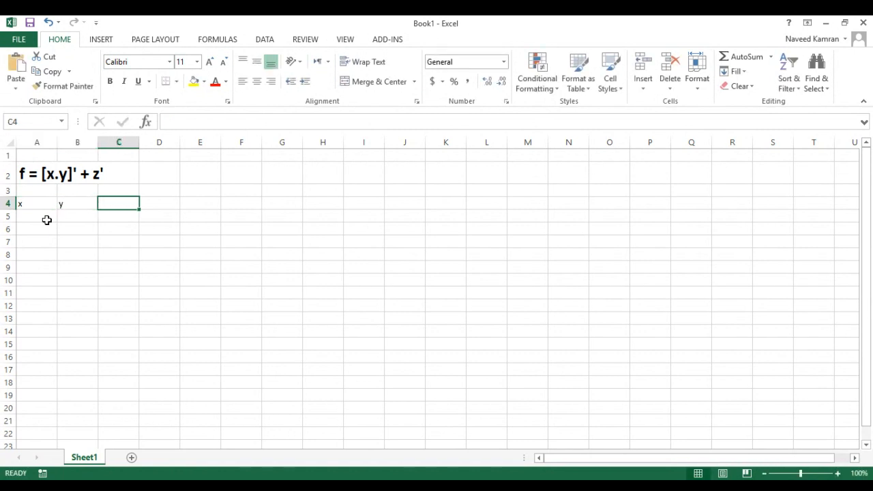
pyautogui.write('z')
pyautogui.press('Tab')
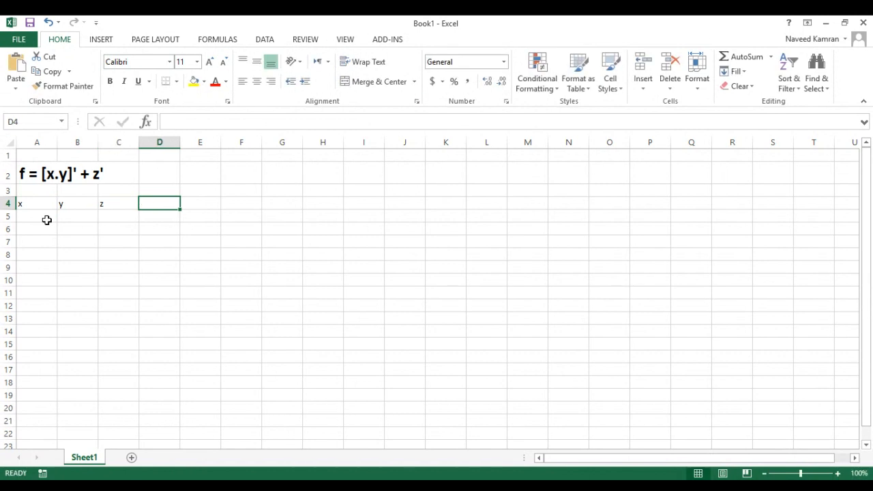
pyautogui.write('f')
pyautogui.click(109, 254)
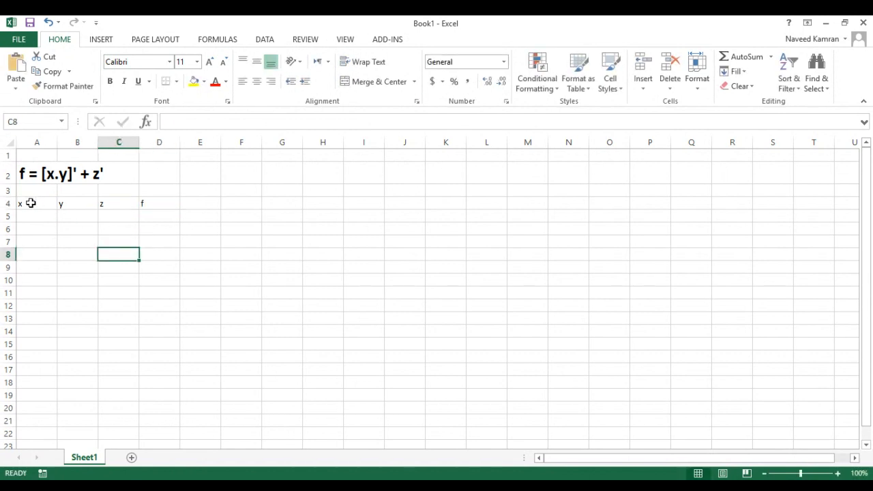
# Apply all borders to the table range A4:D17
pyautogui.moveTo(30, 203); pyautogui.dragTo(166, 369)
pyautogui.click(176, 82)
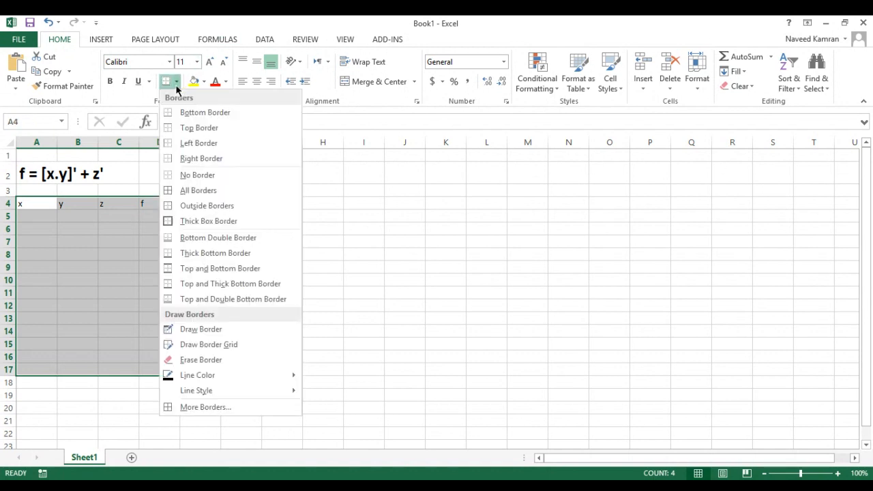
pyautogui.click(190, 190)
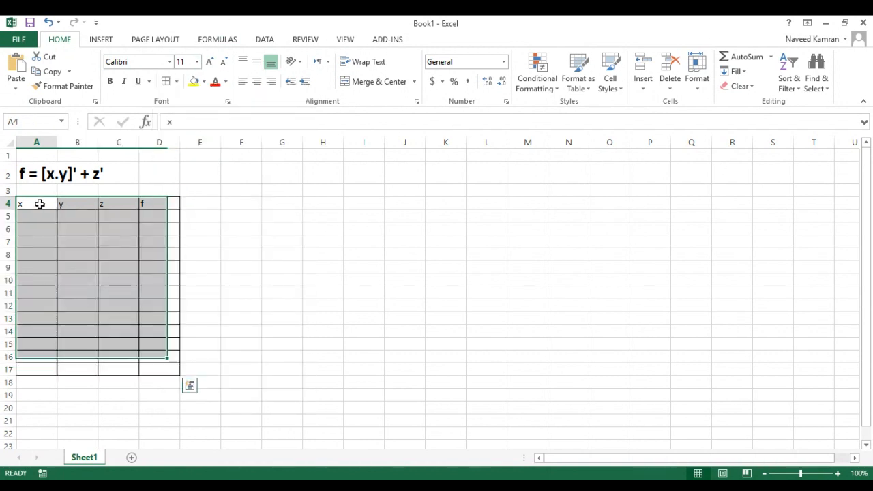
# Make the header cells A4:D4 bold and enlarge their font to size 14
pyautogui.moveTo(39, 203); pyautogui.dragTo(144, 200)
pyautogui.click(109, 81)
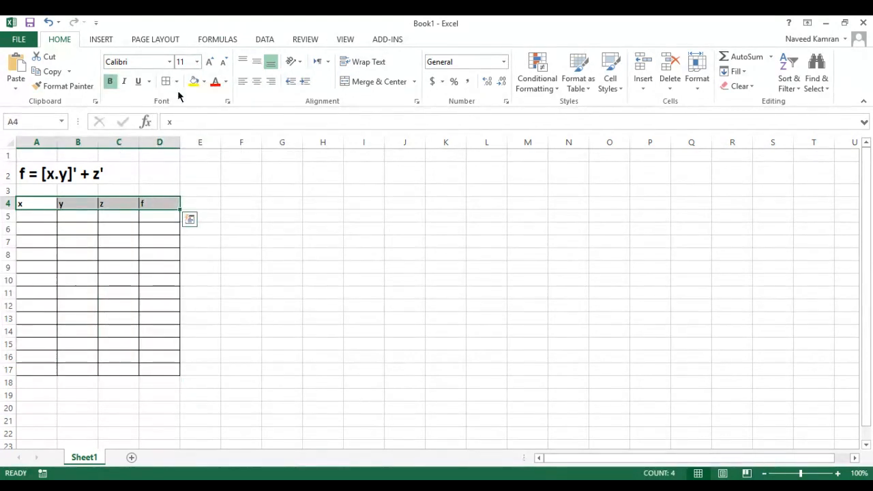
pyautogui.click(210, 62)
pyautogui.click(210, 61)
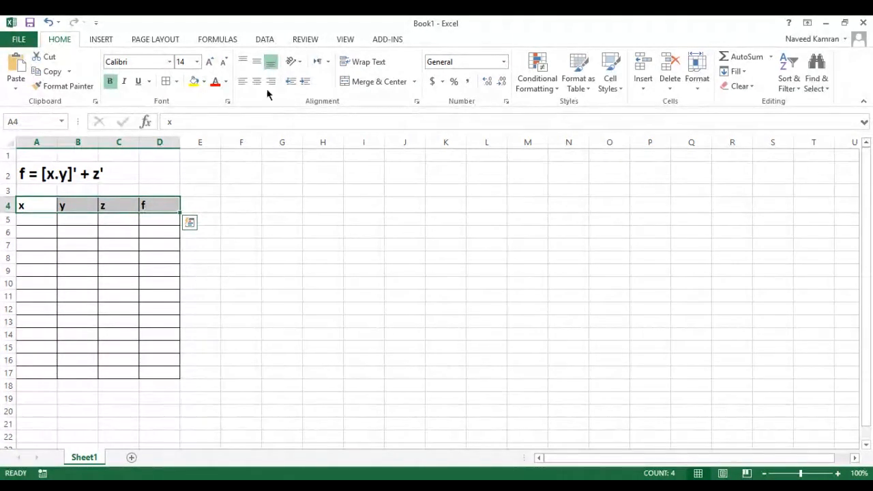
# Fill the header cells A4:D4 with a light blue theme color
pyautogui.click(203, 81)
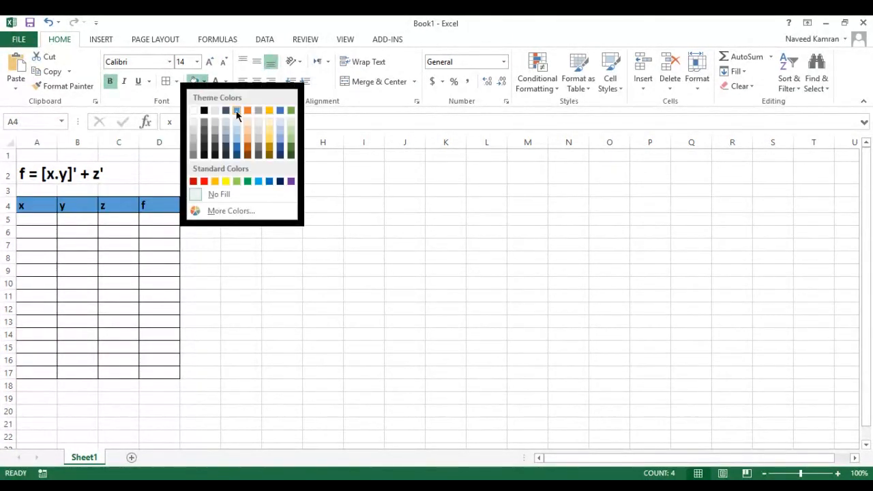
pyautogui.click(236, 127)
pyautogui.click(241, 257)
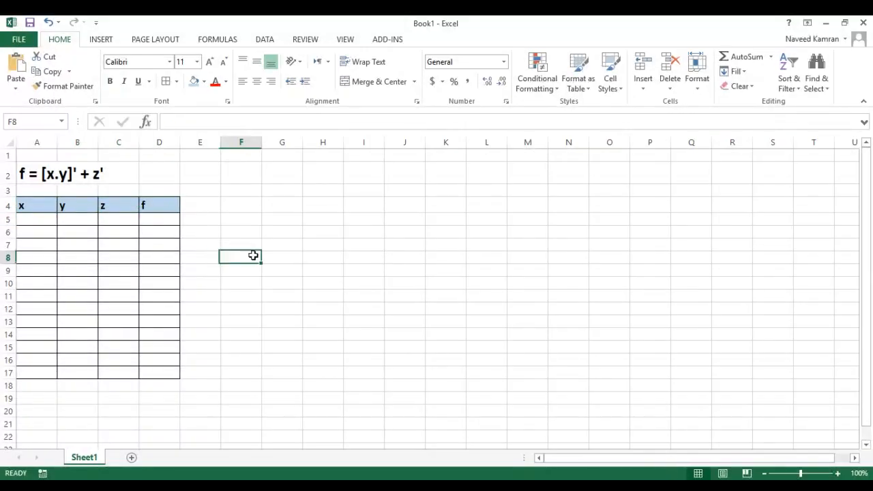
# Fill the f header and the cells below it, D4 to D17, with a light orange theme color
pyautogui.click(37, 220)
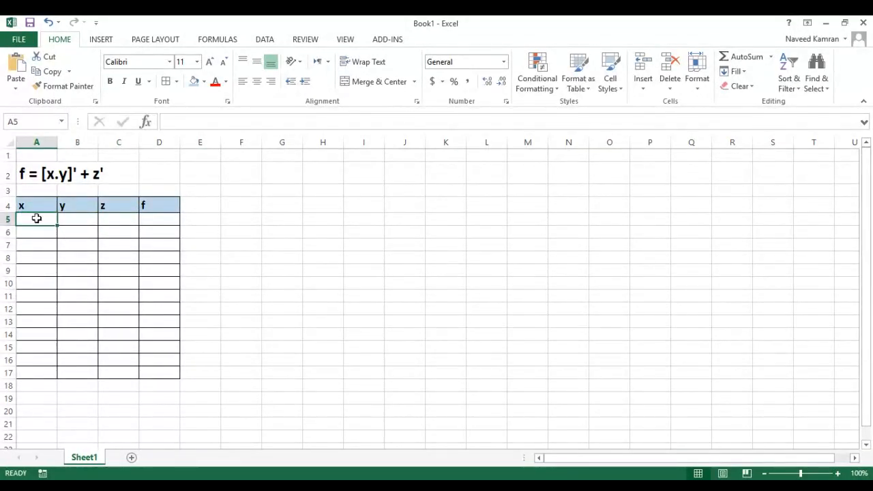
pyautogui.click(160, 203)
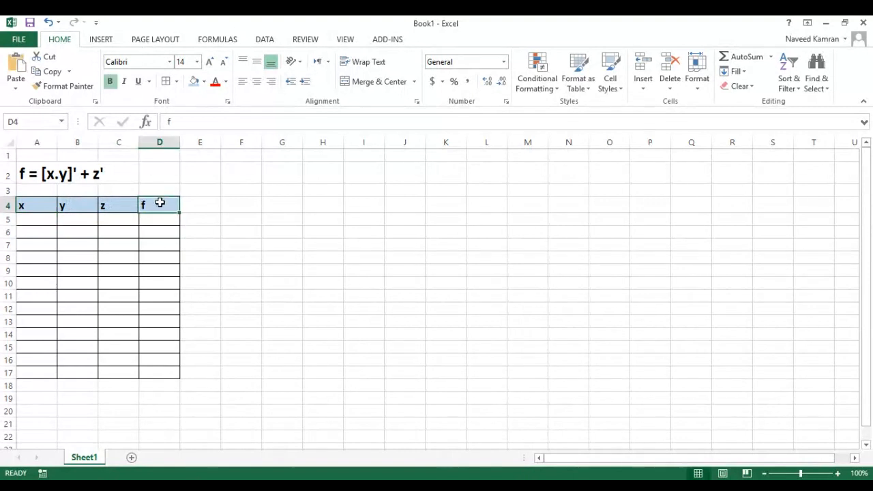
pyautogui.click(204, 81)
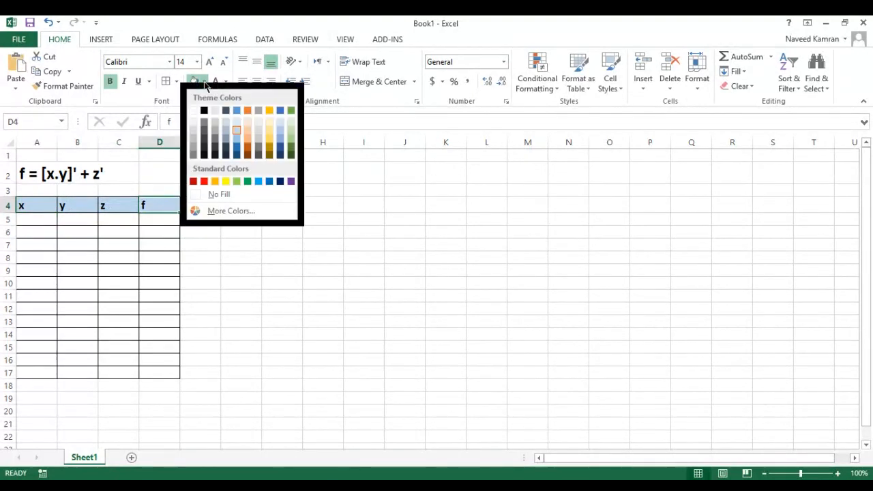
pyautogui.click(248, 133)
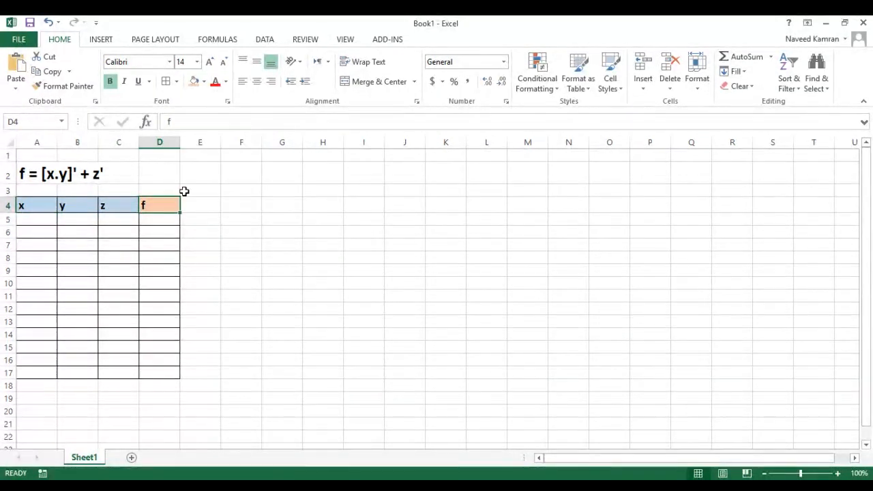
pyautogui.moveTo(166, 204); pyautogui.dragTo(170, 370)
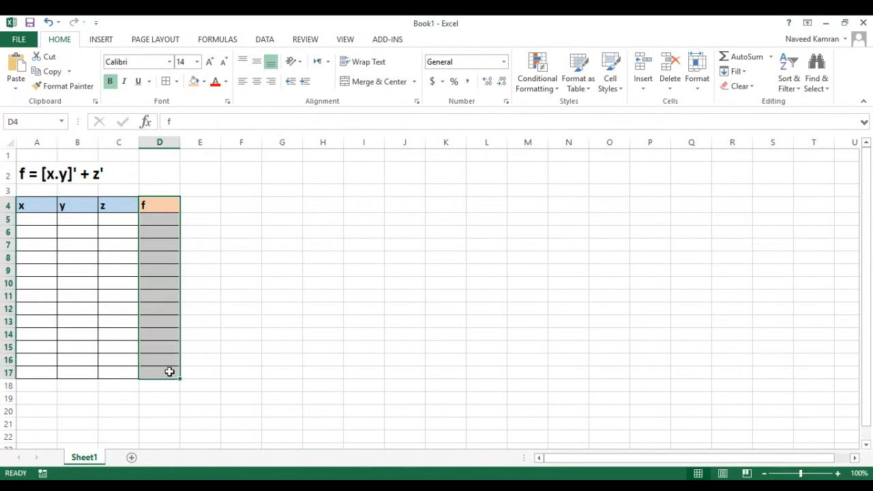
pyautogui.click(195, 81)
pyautogui.click(280, 296)
pyautogui.click(40, 219)
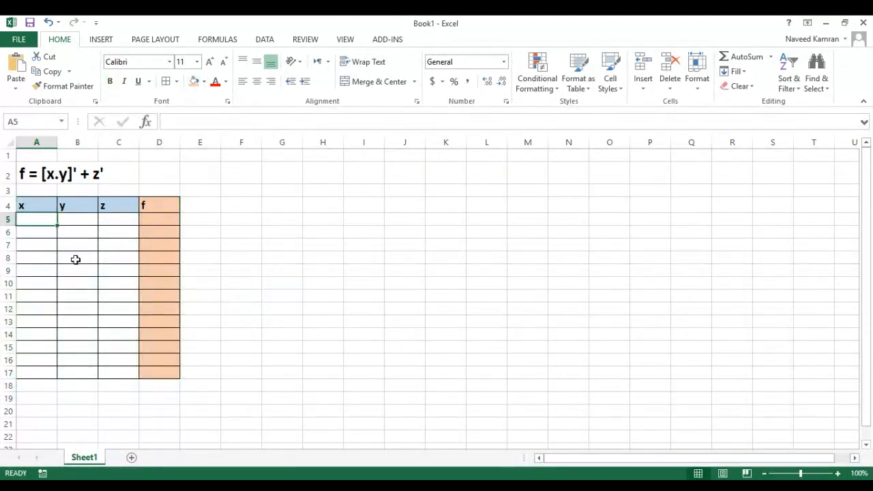
# Fill the z column from C5 to C14 with alternating values 0 and 1, starting with 0
pyautogui.click(105, 219)
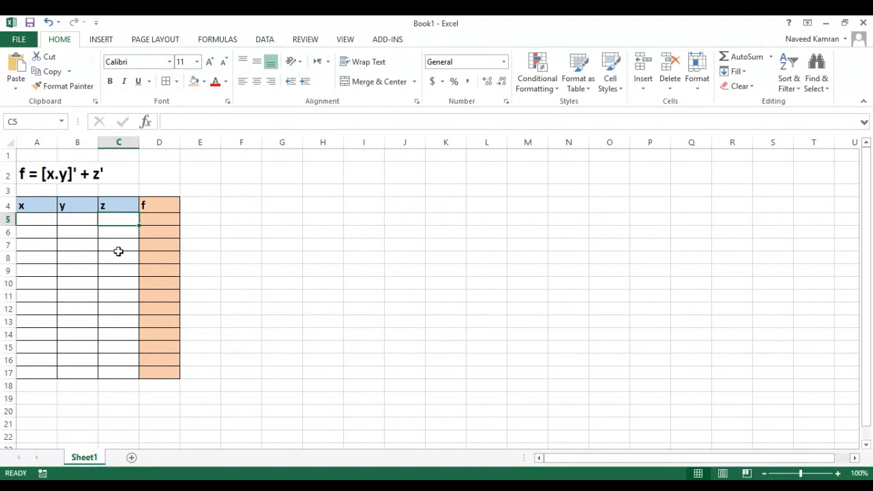
pyautogui.write('0')
pyautogui.press('Return')
pyautogui.write('1')
pyautogui.press('Return')
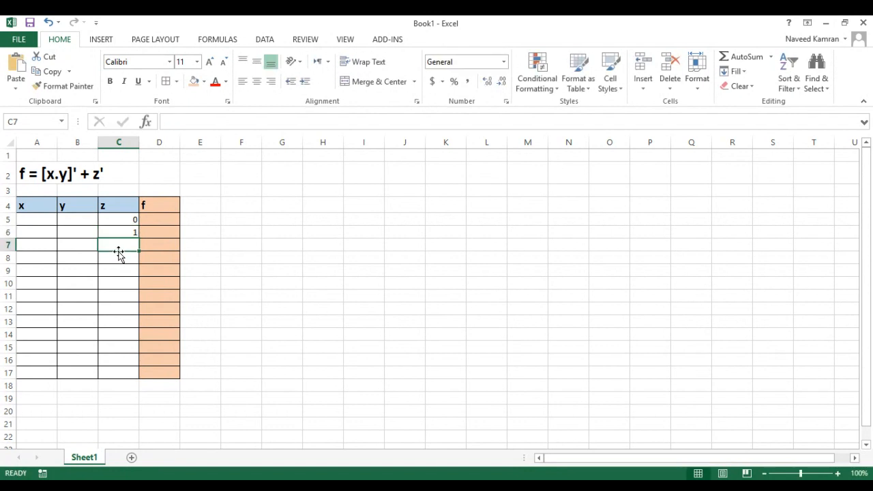
pyautogui.write('0')
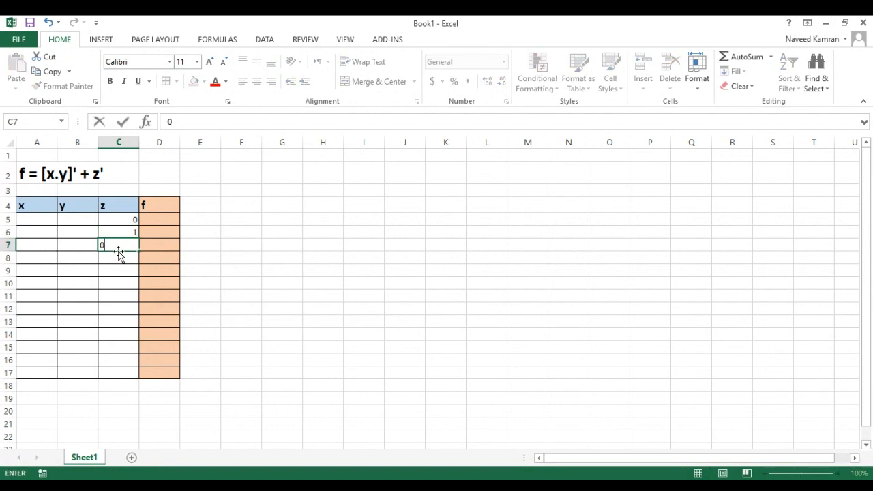
pyautogui.press('Return')
pyautogui.write('1')
pyautogui.press('Return')
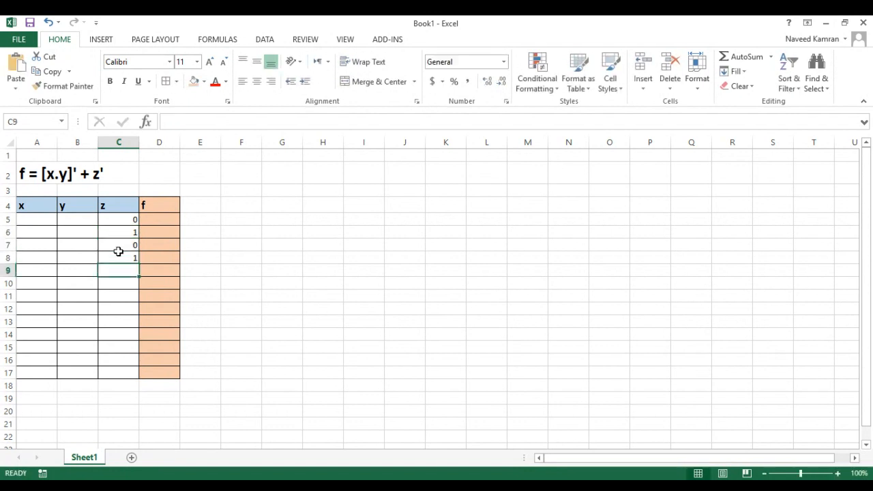
pyautogui.write('0')
pyautogui.press('Return')
pyautogui.write('1')
pyautogui.press('Return')
pyautogui.write('0')
pyautogui.press('Return')
pyautogui.write('1')
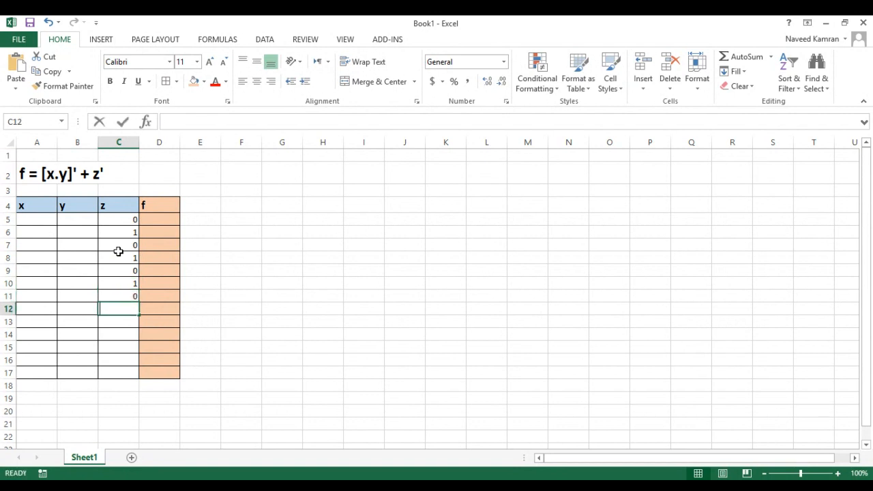
pyautogui.press('Return')
pyautogui.write('0')
pyautogui.press('Return')
pyautogui.write('1')
pyautogui.press('Return')
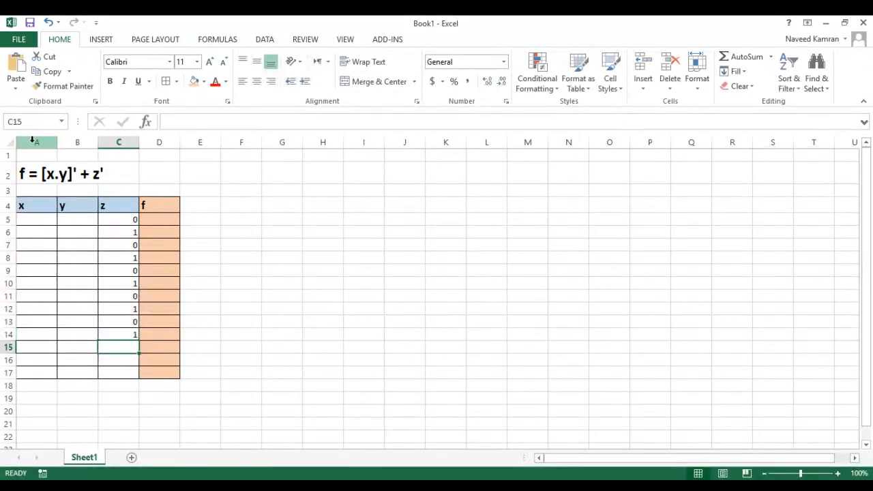
# Delete the surplus rows 13 to 17 from the bottom of the truth table
pyautogui.click(325, 216)
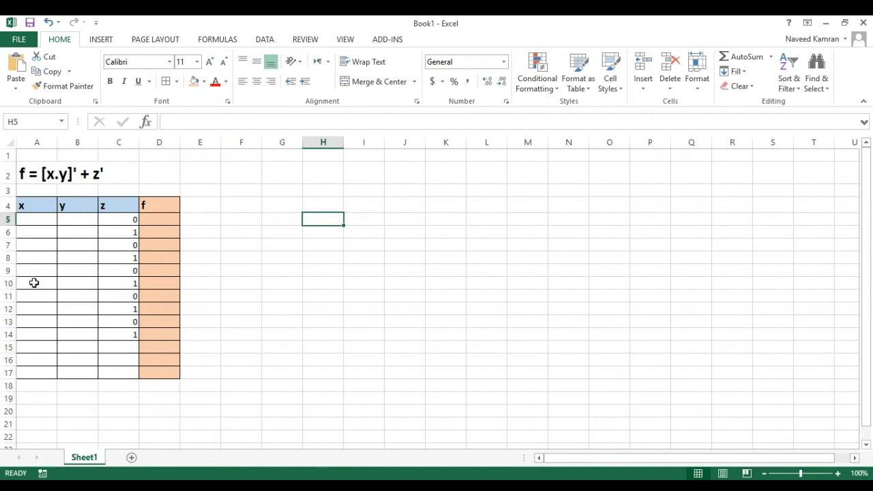
pyautogui.moveTo(7, 321); pyautogui.dragTo(8, 372)
pyautogui.rightClick(6, 372)
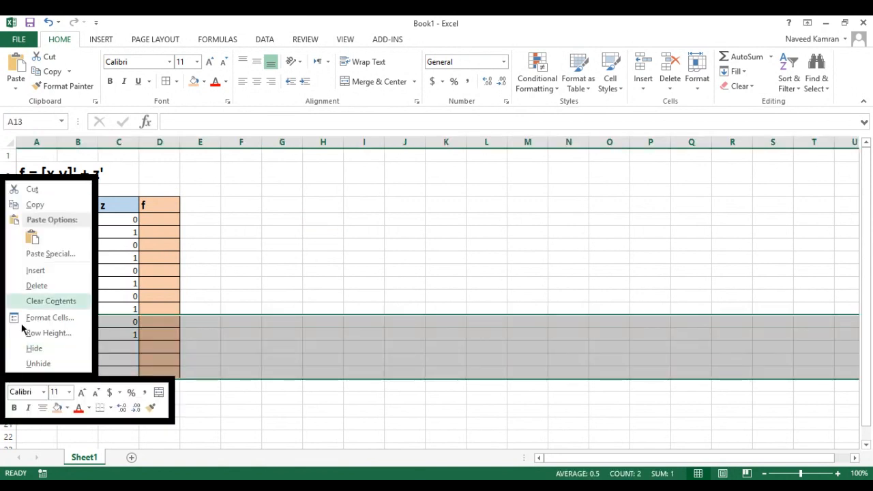
pyautogui.click(39, 284)
pyautogui.click(291, 246)
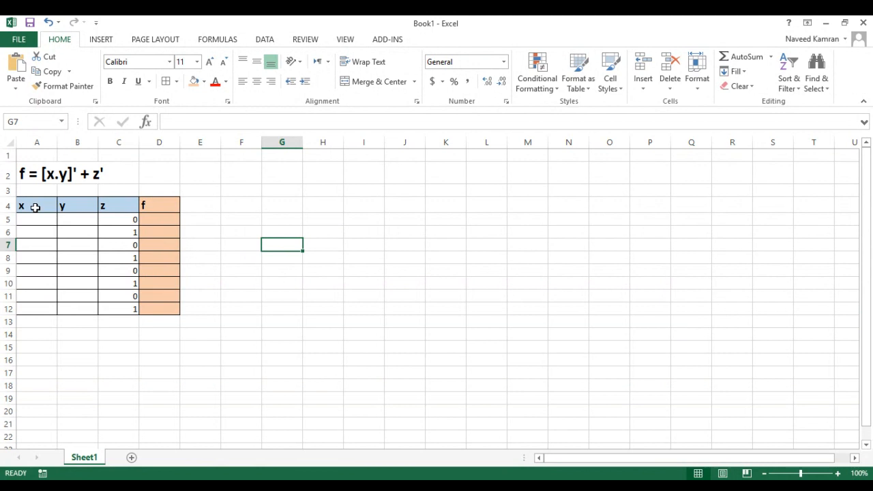
# Review the input headers x, y and z and go through the truth table rows 5 to 12
pyautogui.moveTo(33, 206); pyautogui.dragTo(106, 206)
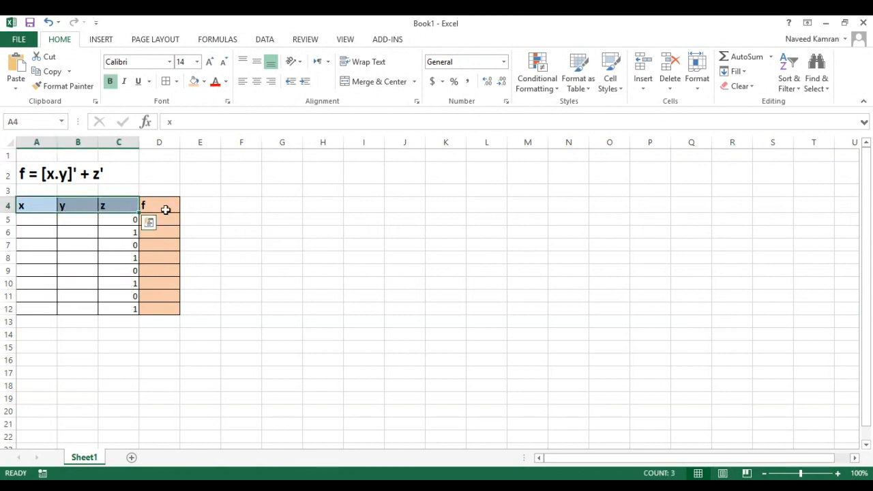
pyautogui.moveTo(8, 219); pyautogui.dragTo(8, 311)
pyautogui.click(36, 220)
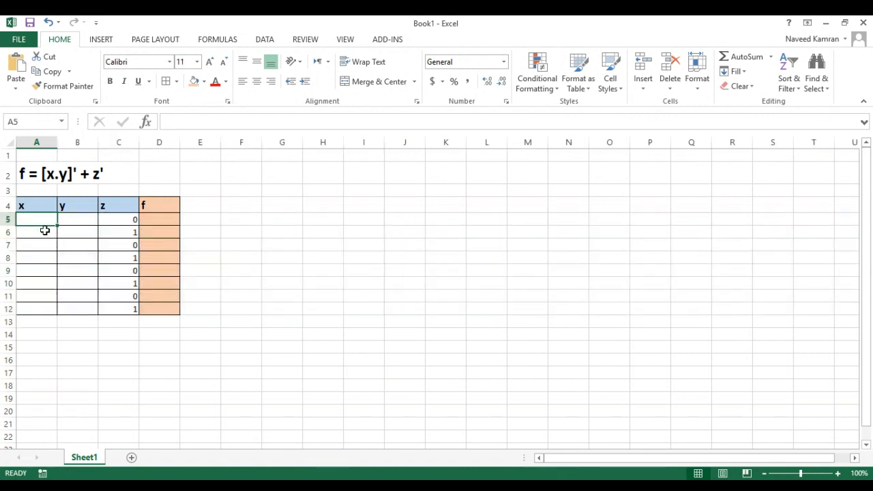
pyautogui.press('Down')
pyautogui.press('Down')
pyautogui.press('Down')
pyautogui.press('Down')
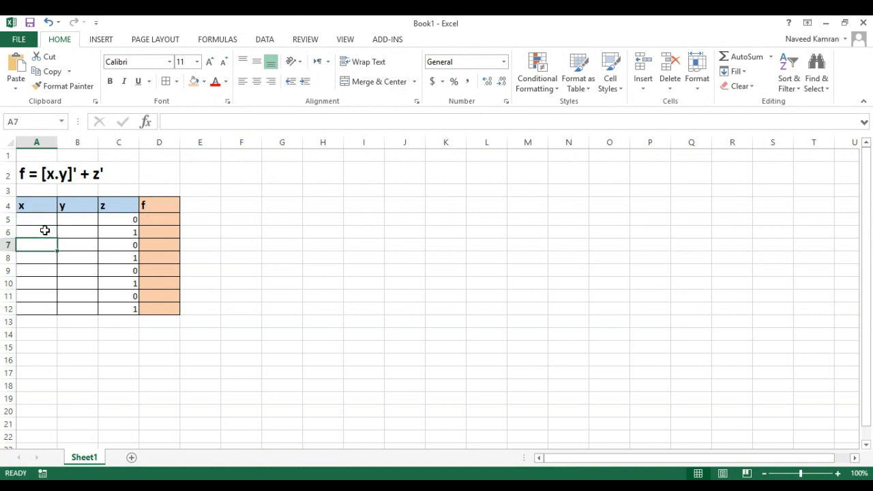
pyautogui.press('Down')
pyautogui.press('Down')
pyautogui.press('Down')
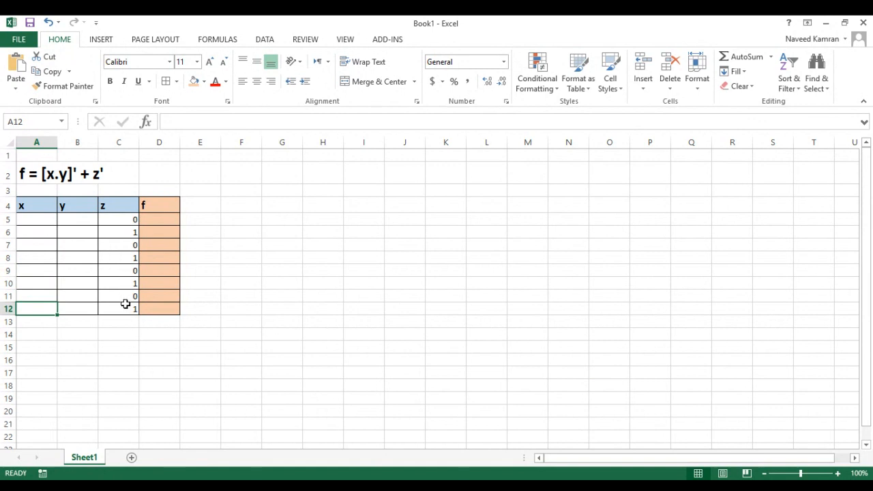
# Enter 0, 0, 1, 1, 0, 0, 1, 1 down the y column in cells B5 to B12
pyautogui.click(85, 225)
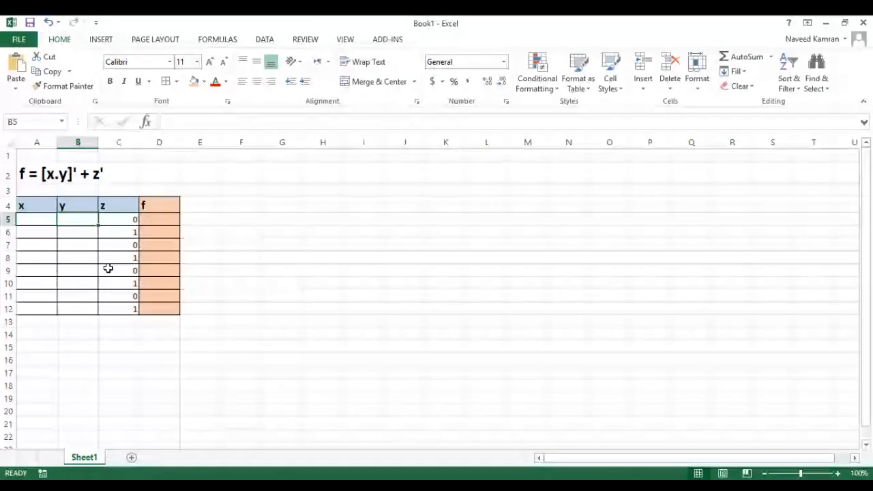
pyautogui.write('0')
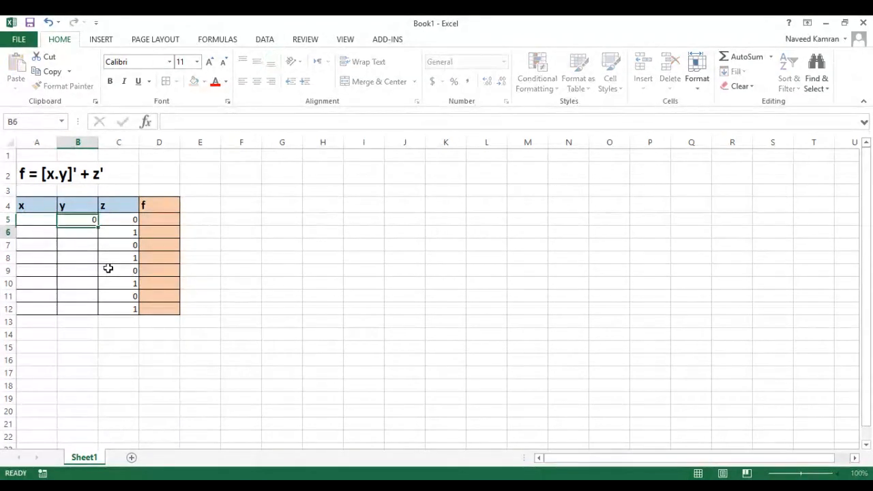
pyautogui.press('Return')
pyautogui.write('0')
pyautogui.press('Return')
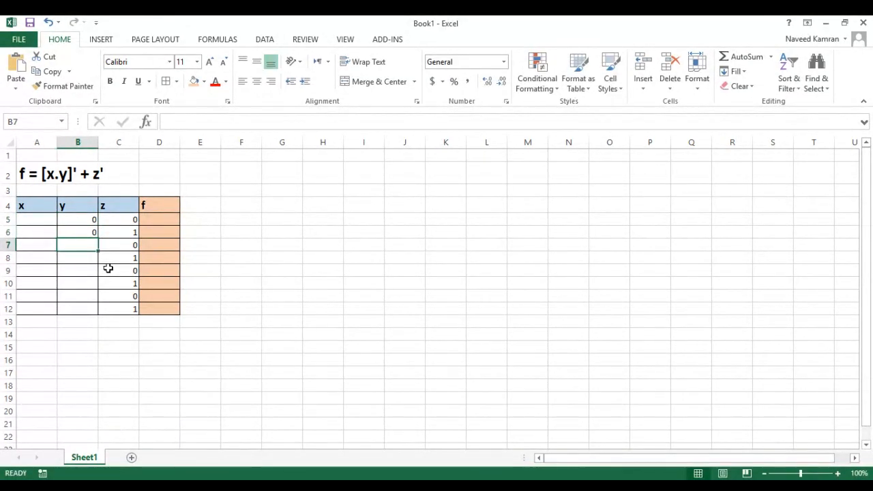
pyautogui.write('1')
pyautogui.press('Return')
pyautogui.write('1')
pyautogui.press('Return')
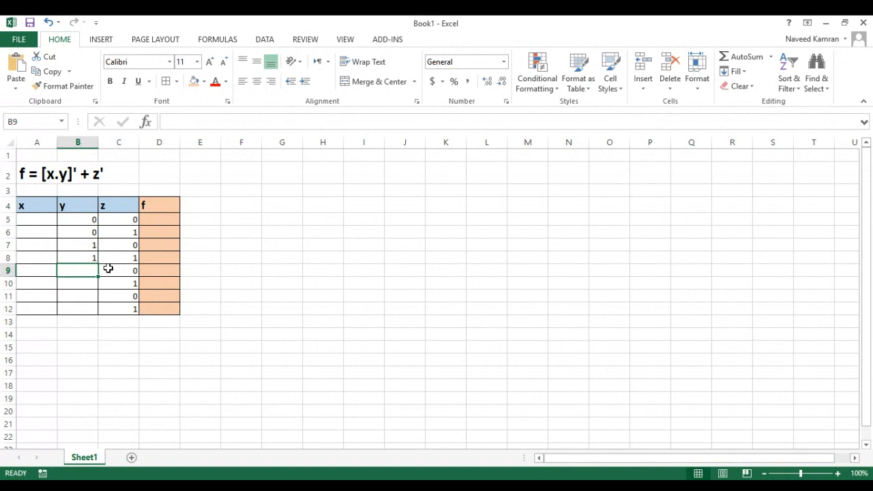
pyautogui.write('0')
pyautogui.press('Return')
pyautogui.write('0')
pyautogui.press('Return')
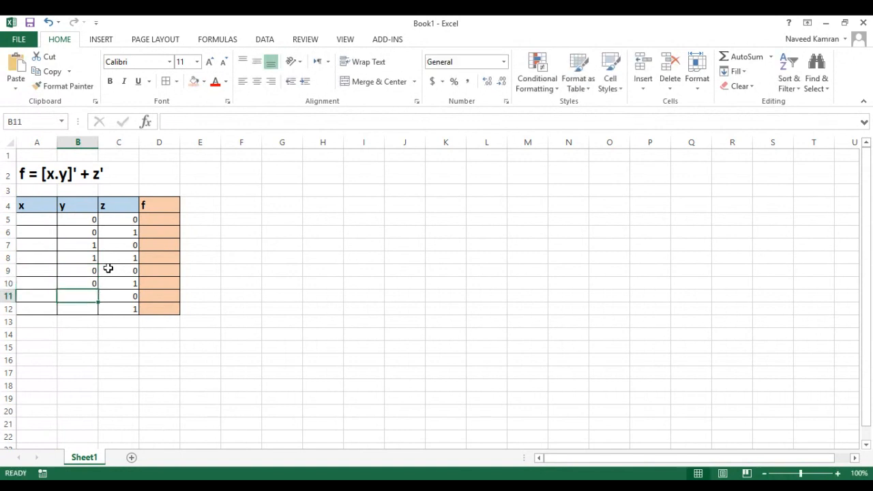
pyautogui.write('1')
pyautogui.press('Return')
pyautogui.write('1')
pyautogui.press('Return')
pyautogui.press('Left')
pyautogui.press('Up')
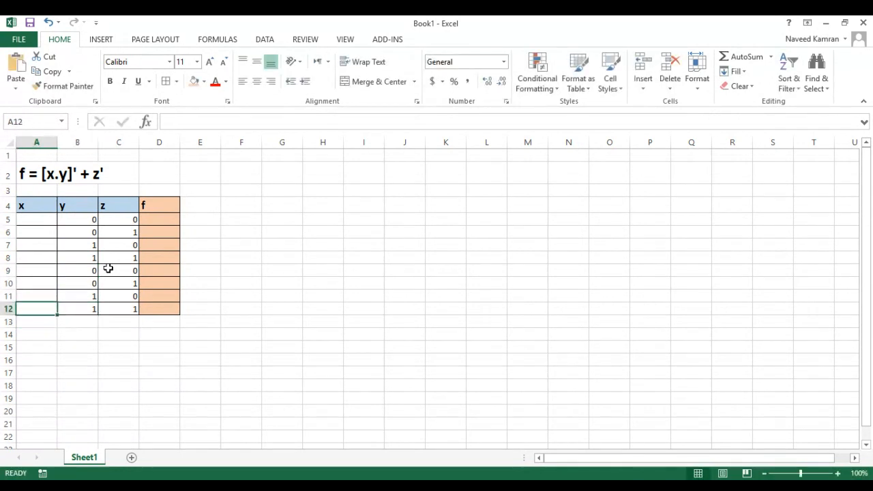
# Enter 0, 0, 0, 0, 1, 1, 1, 1 down the x column in cells A5 to A12
pyautogui.press('Up')
pyautogui.press('Up')
pyautogui.press('Up')
pyautogui.press('Up')
pyautogui.press('Up')
pyautogui.press('Up')
pyautogui.press('Up')
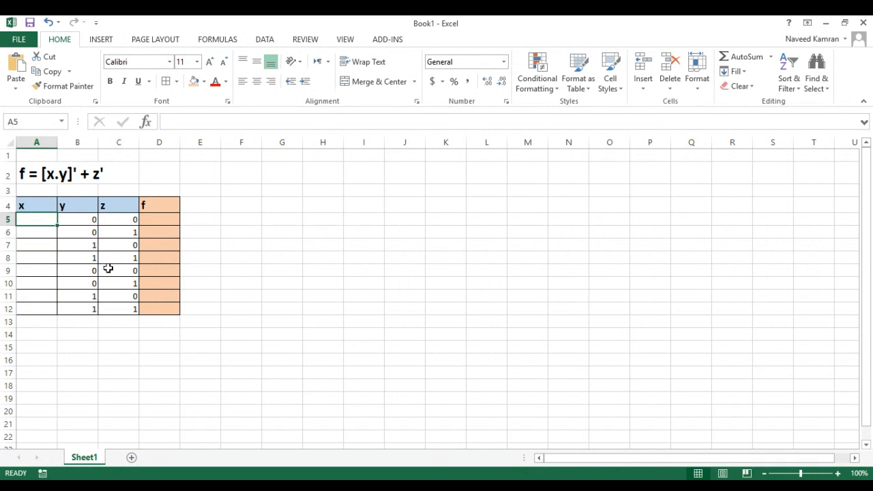
pyautogui.write('0')
pyautogui.press('Return')
pyautogui.write('0')
pyautogui.press('Return')
pyautogui.write('0')
pyautogui.press('Return')
pyautogui.write('0')
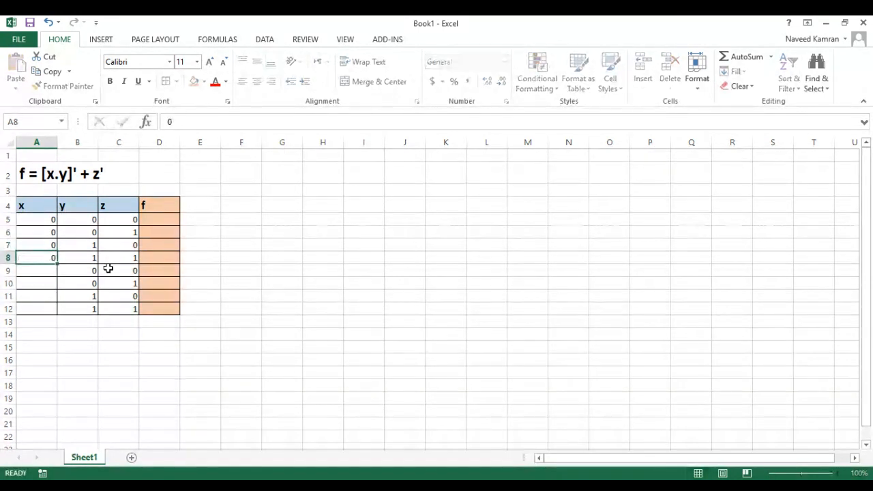
pyautogui.press('Return')
pyautogui.write('1')
pyautogui.press('Return')
pyautogui.write('1')
pyautogui.press('Return')
pyautogui.write('1')
pyautogui.press('Return')
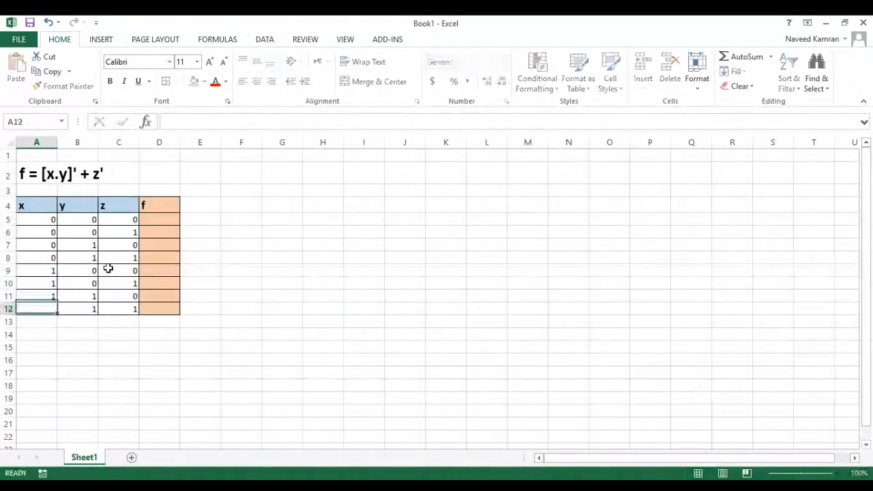
pyautogui.write('1')
pyautogui.press('Return')
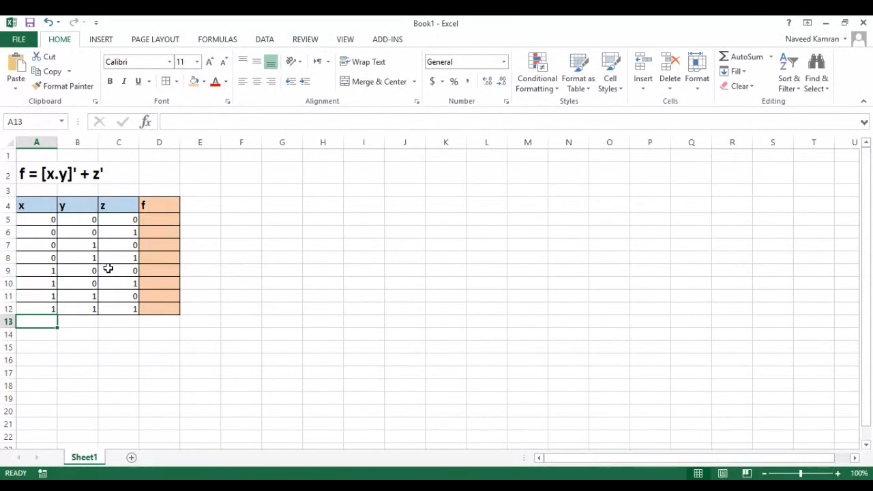
# Review the x, y and z input rows, the empty f column and the terms of the function in row 2
pyautogui.press('Up')
pyautogui.press('Up')
pyautogui.press('Up')
pyautogui.press('Up')
pyautogui.press('Up')
pyautogui.press('Up')
pyautogui.press('Up')
pyautogui.press('Up')
pyautogui.press('Up')
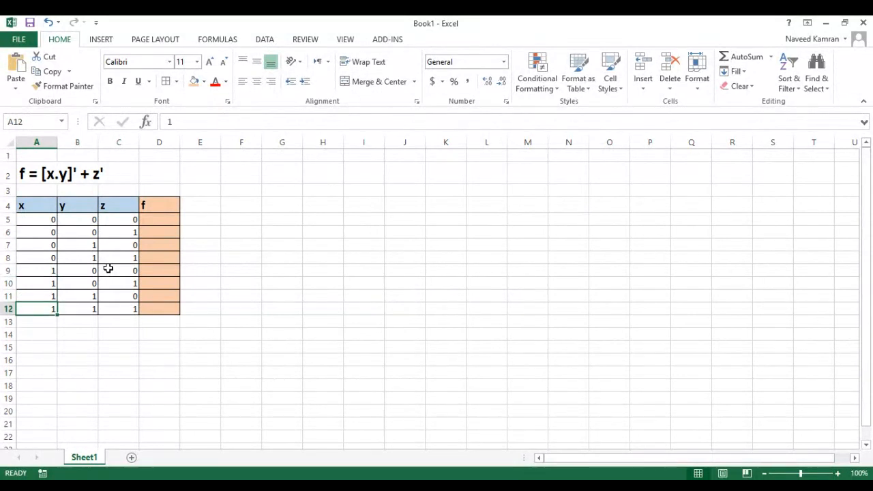
pyautogui.press('Right')
pyautogui.press('Right')
pyautogui.press('Right')
pyautogui.press('Right')
pyautogui.press('Right')
pyautogui.press('Right')
pyautogui.press('Down')
pyautogui.press('Left')
pyautogui.press('Left')
pyautogui.press('Left')
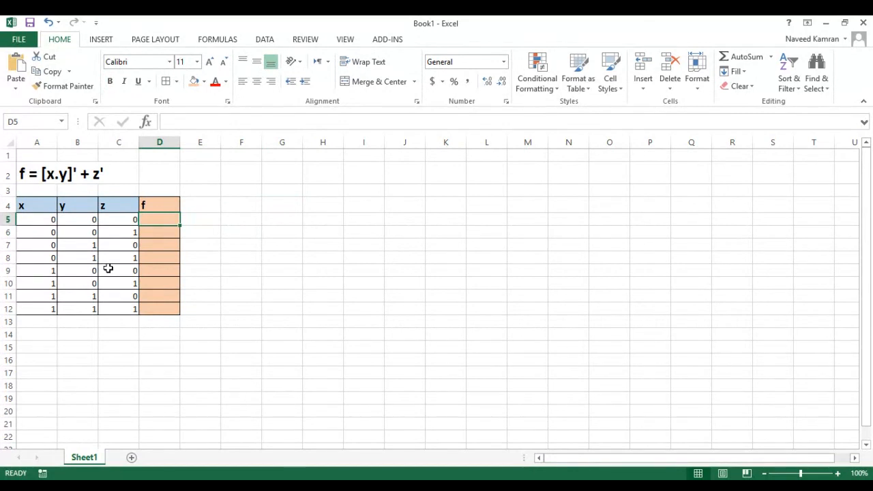
pyautogui.click(26, 175)
pyautogui.click(78, 175)
pyautogui.click(110, 176)
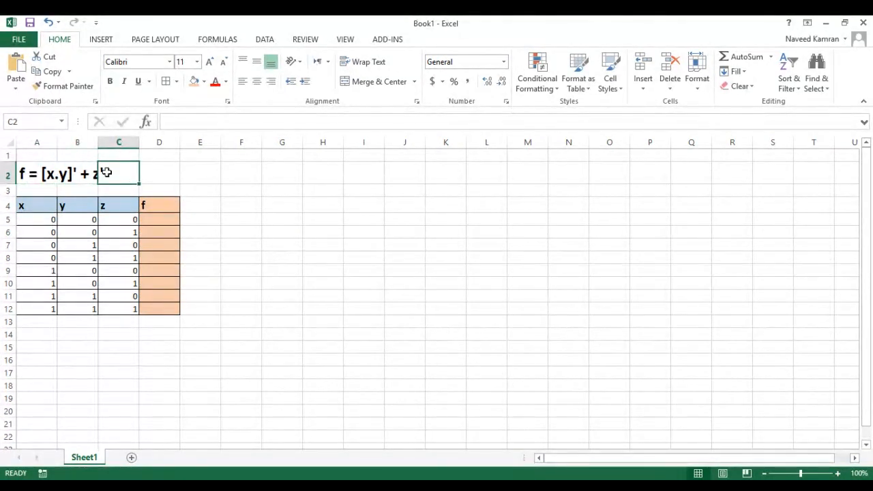
pyautogui.click(198, 190)
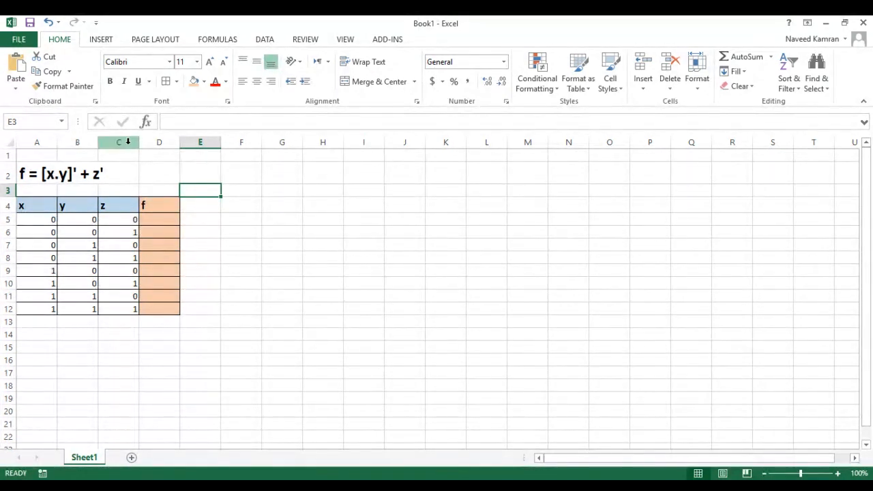
pyautogui.click(127, 142)
pyautogui.rightClick(128, 142)
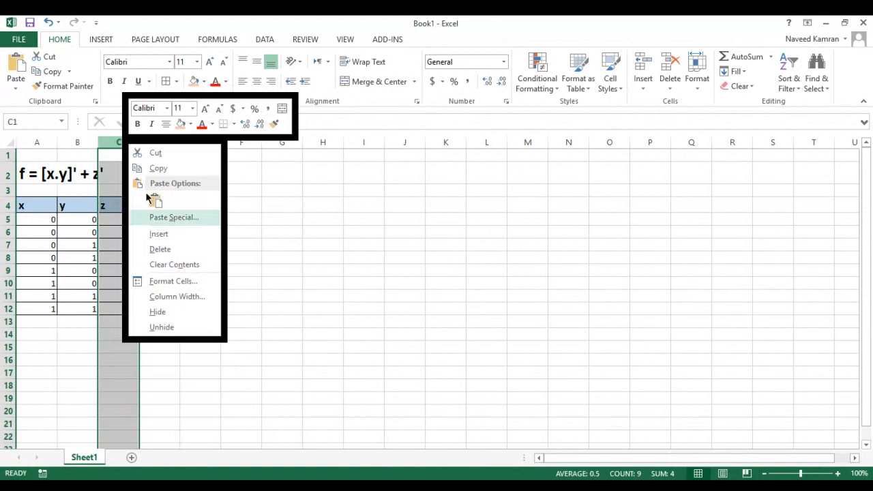
pyautogui.click(156, 233)
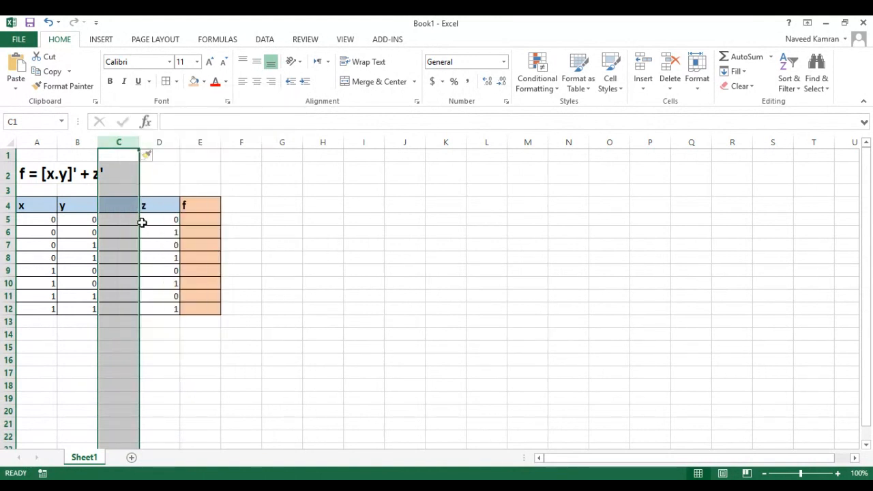
pyautogui.hotkey('ctrl', 'z')
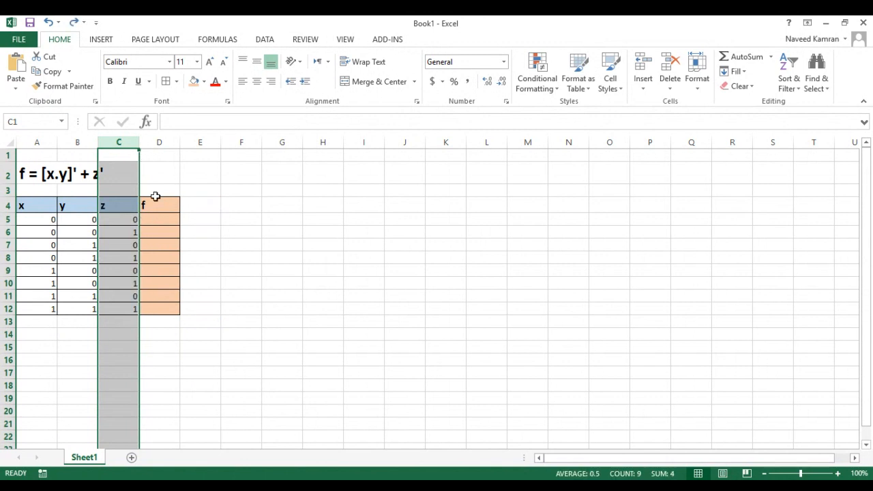
pyautogui.rightClick(125, 142)
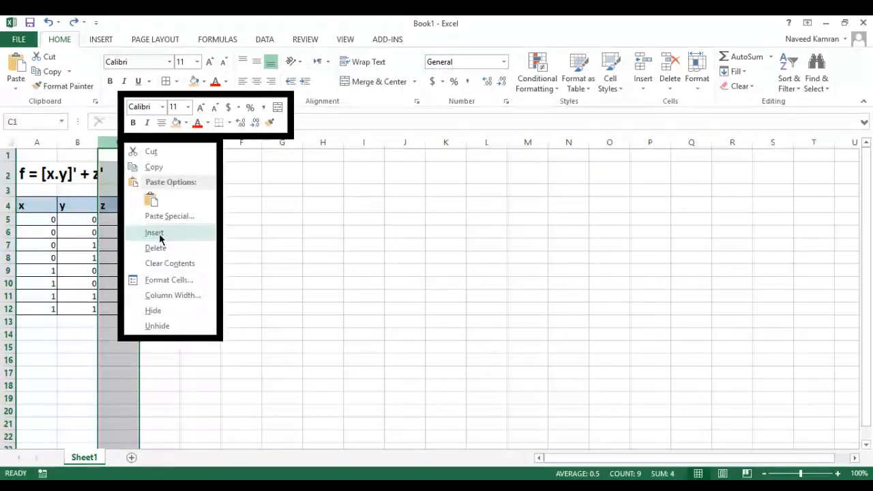
pyautogui.press('Escape')
# Insert two blank columns between the z and f columns of the truth table
pyautogui.rightClick(162, 141)
pyautogui.click(196, 233)
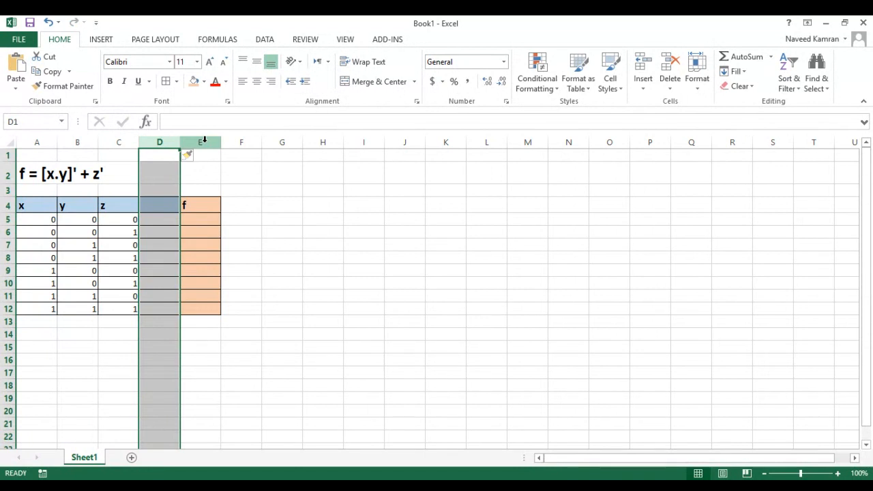
pyautogui.rightClick(164, 142)
pyautogui.click(195, 233)
pyautogui.click(369, 199)
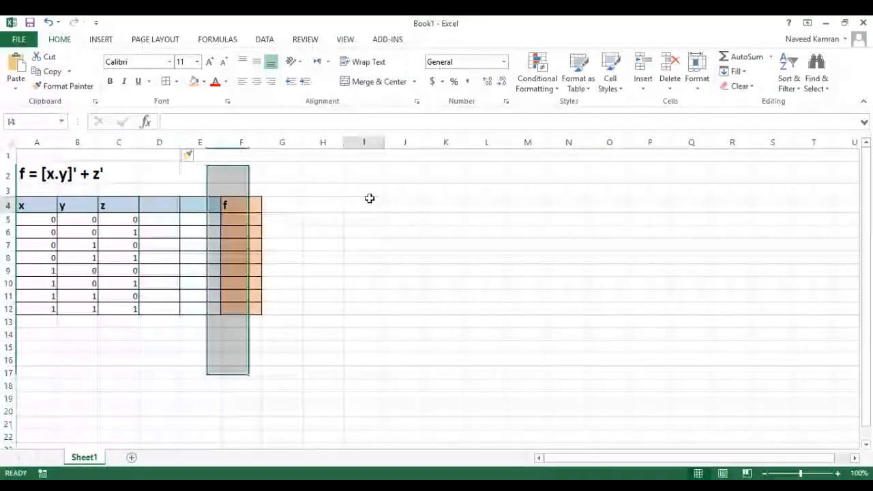
# Label the first inserted column x.y in header cell D4
pyautogui.click(155, 205)
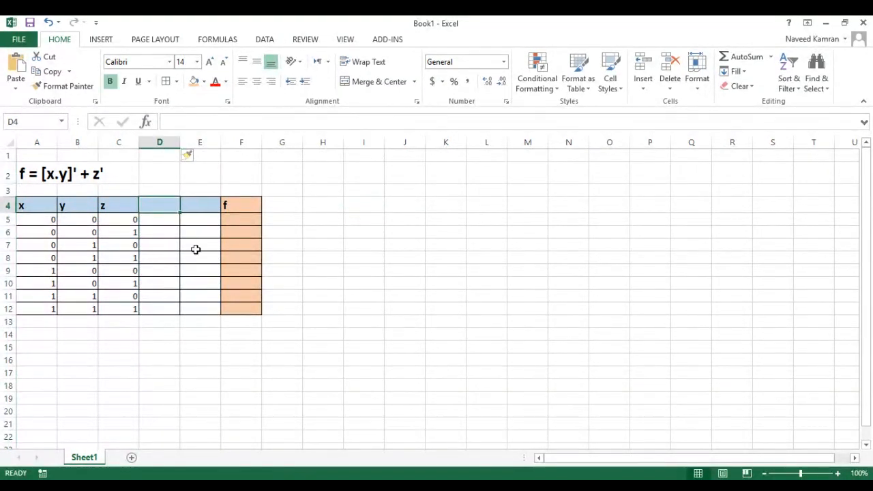
pyautogui.write('x.y')
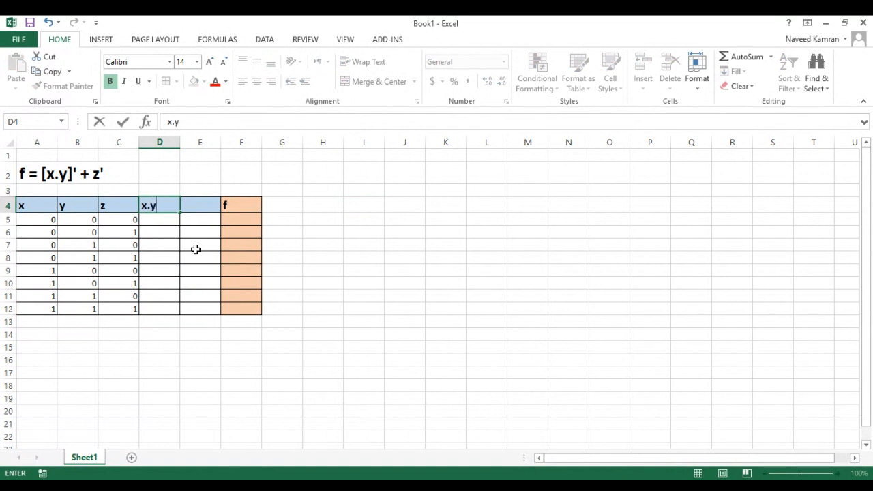
pyautogui.press('Tab')
# Fill the x.y column from D5 to D12 with the products of x and y: 0, 0, 0, 0, 0, 0, 1, 1
pyautogui.click(152, 222)
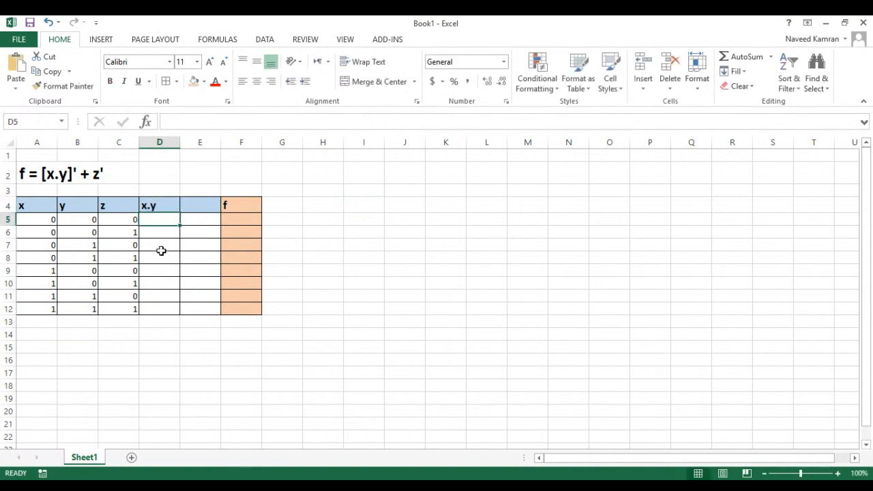
pyautogui.click(164, 206)
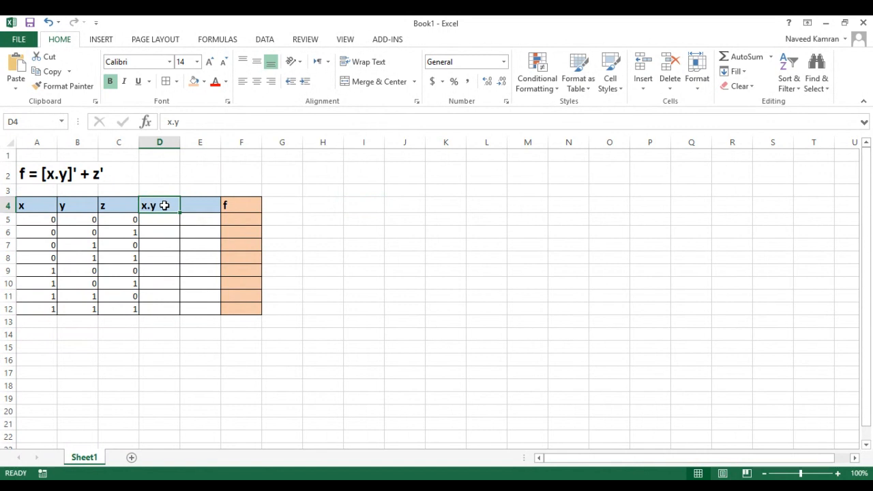
pyautogui.click(163, 218)
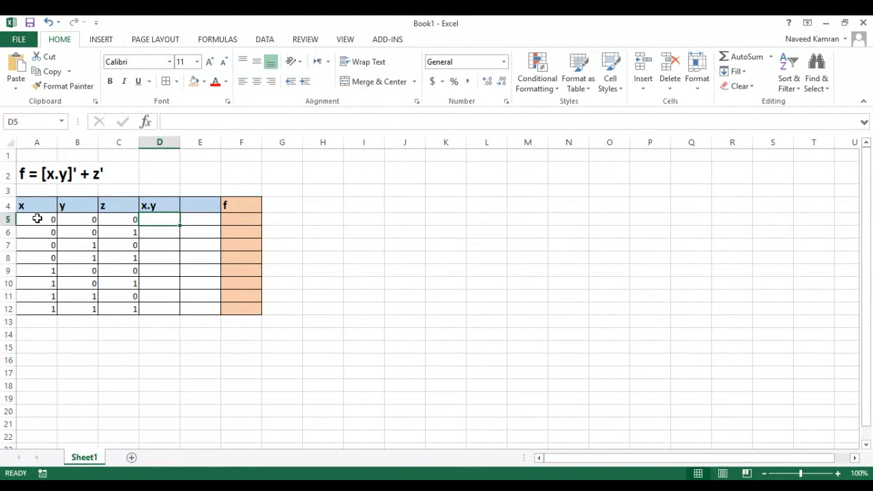
pyautogui.click(37, 221)
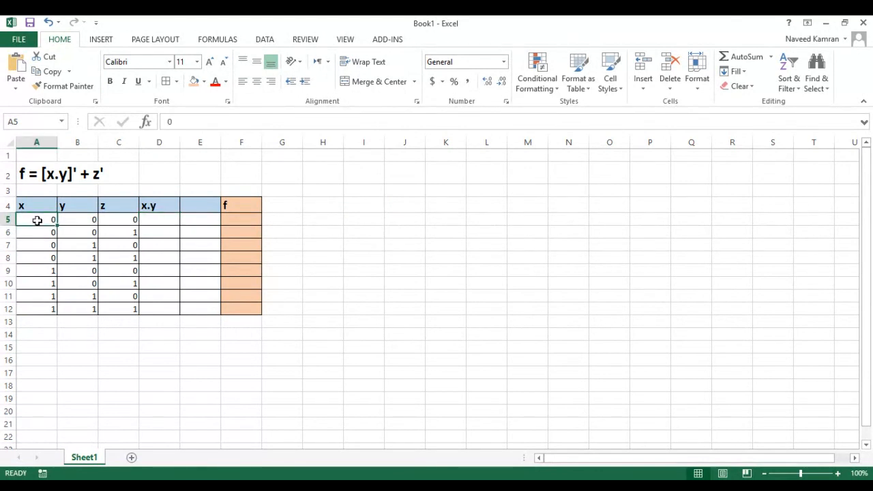
pyautogui.click(80, 220)
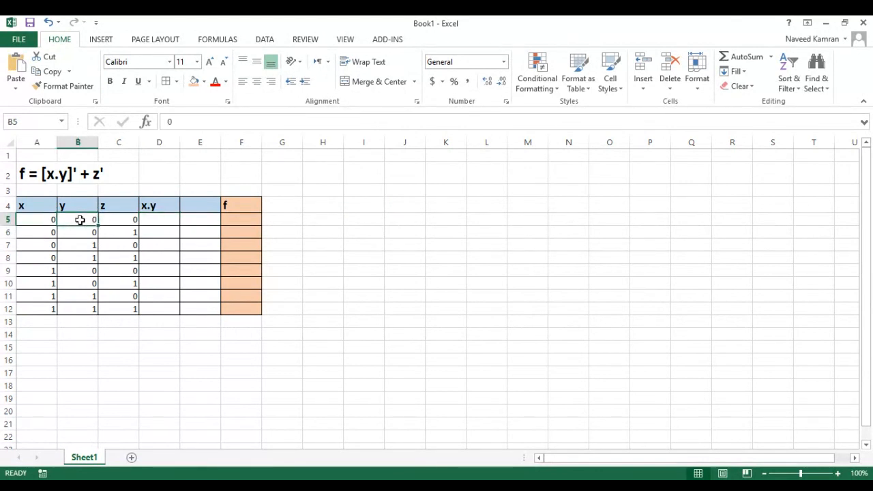
pyautogui.click(147, 217)
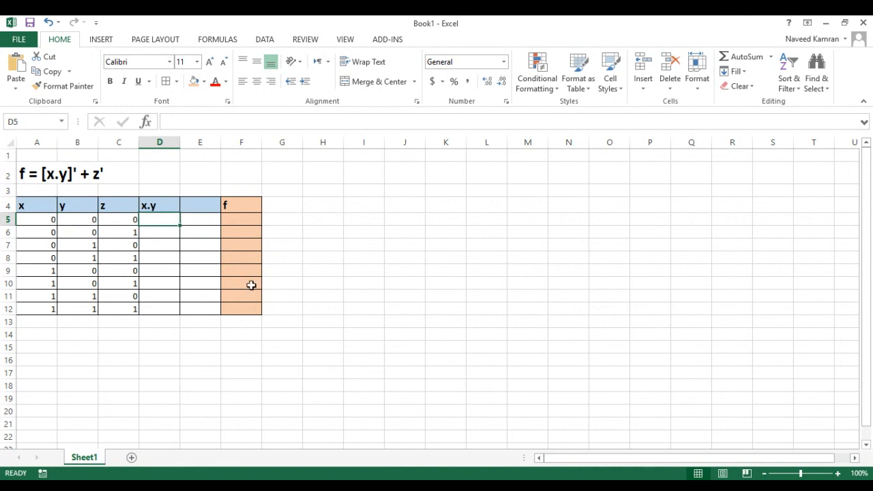
pyautogui.write('0')
pyautogui.press('Return')
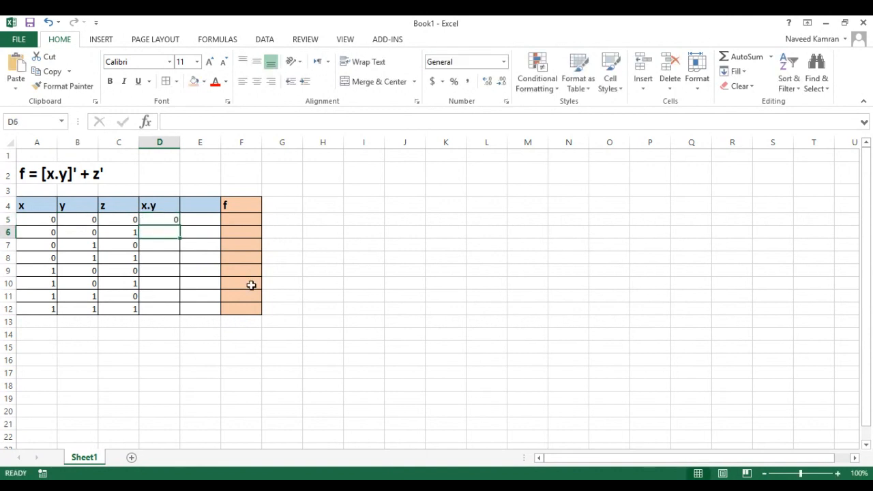
pyautogui.write('0')
pyautogui.press('Return')
pyautogui.write('0')
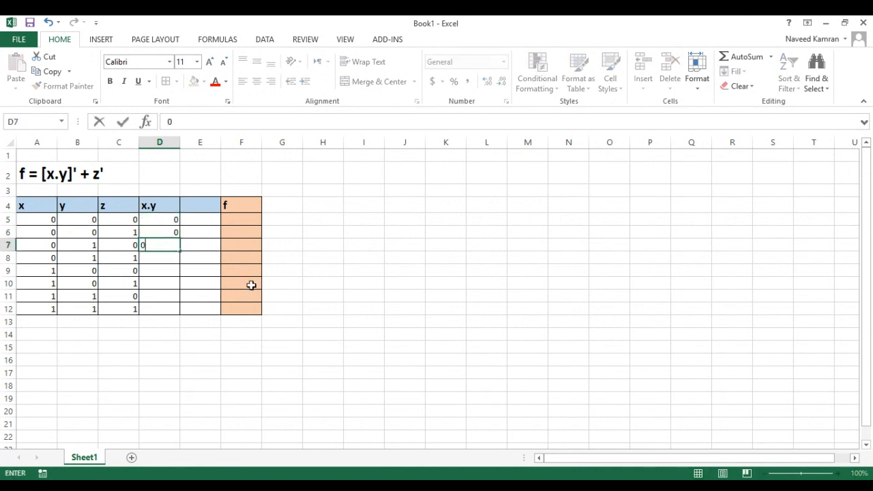
pyautogui.press('Return')
pyautogui.write('0')
pyautogui.press('Return')
pyautogui.write('0')
pyautogui.press('Return')
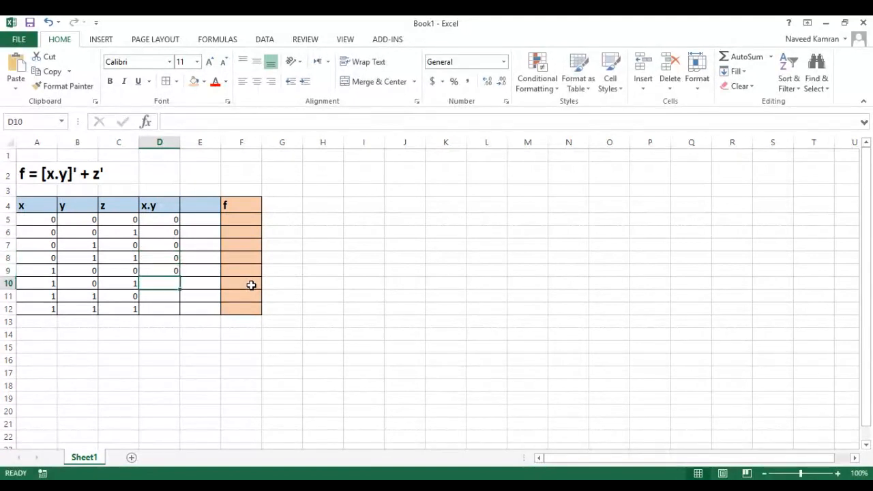
pyautogui.write('0')
pyautogui.press('Return')
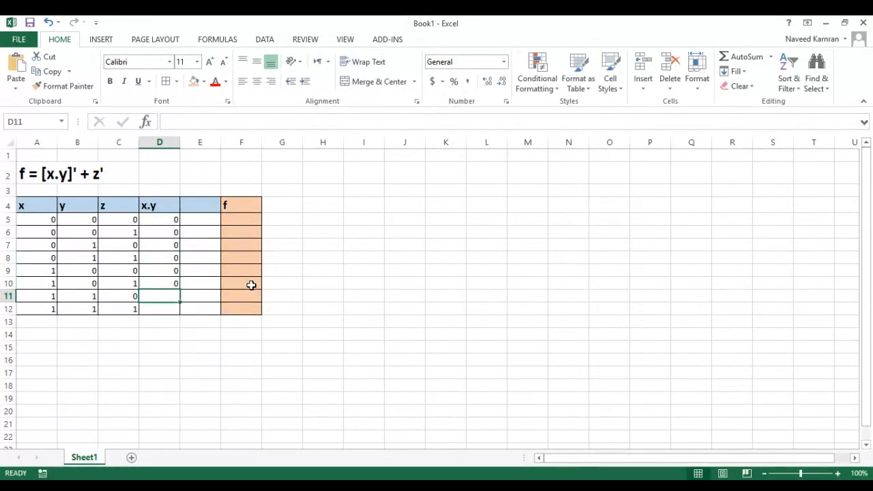
pyautogui.write('1')
pyautogui.press('Return')
pyautogui.write('1')
pyautogui.press('Return')
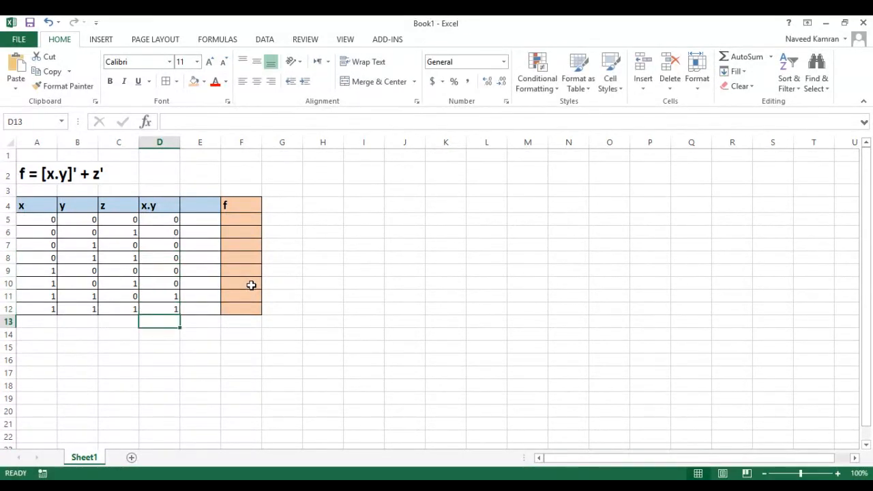
# Check the x.y column against the function and label the second inserted column [x.y]' in header cell E4
pyautogui.click(161, 144)
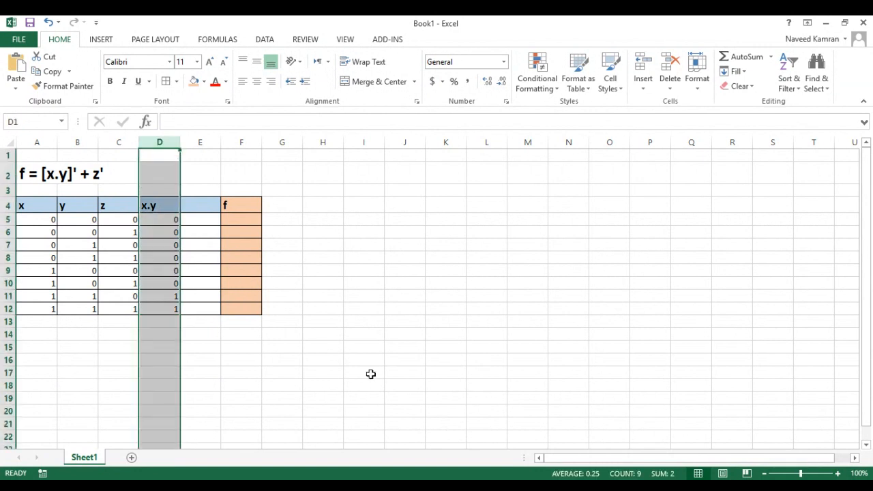
pyautogui.click(304, 175)
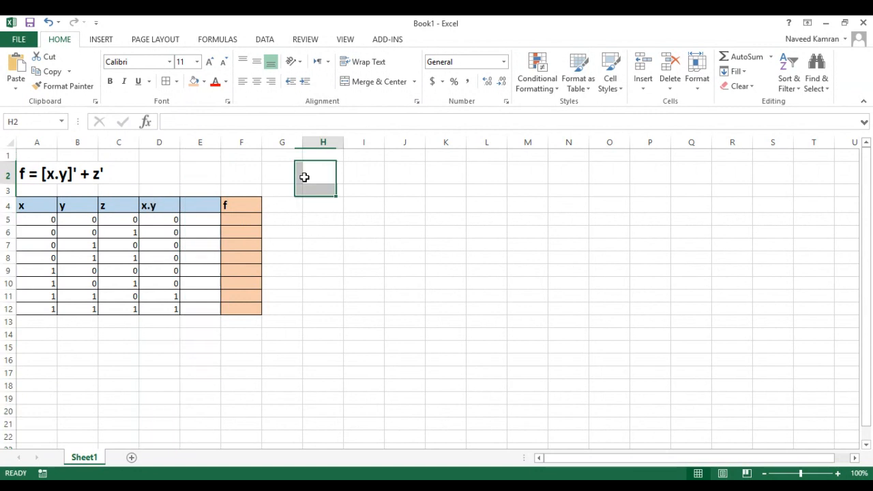
pyautogui.click(158, 206)
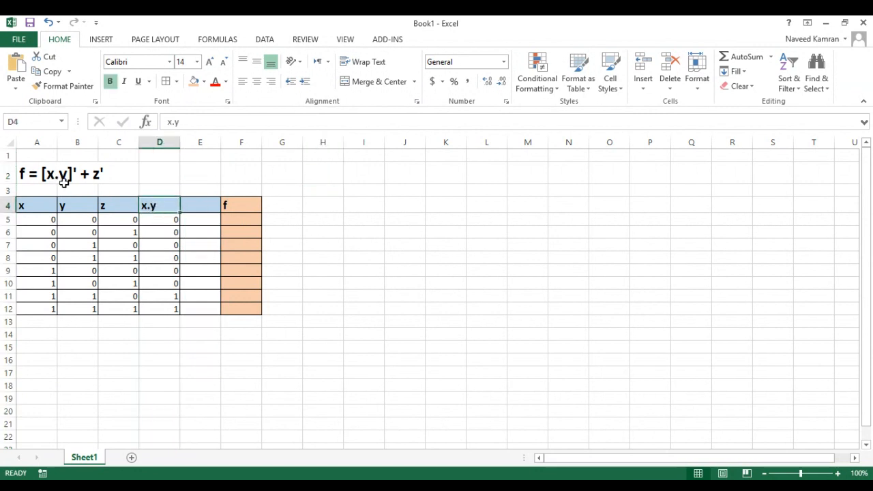
pyautogui.click(186, 209)
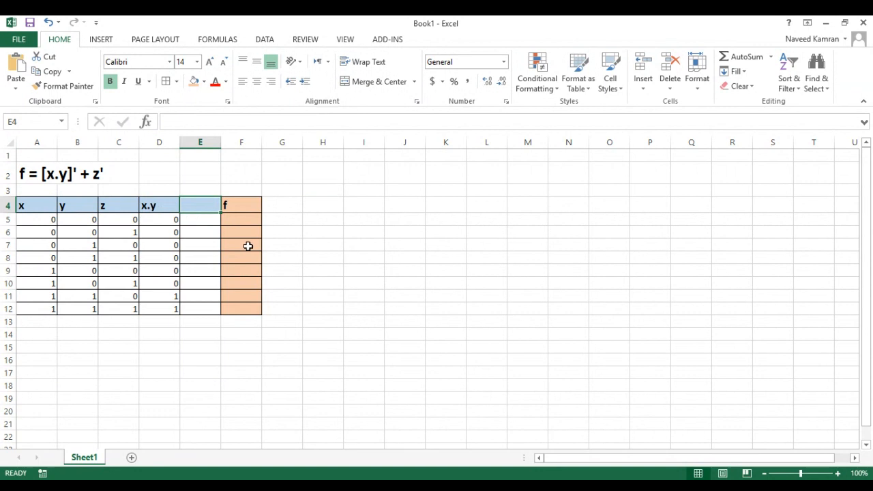
pyautogui.write('[')
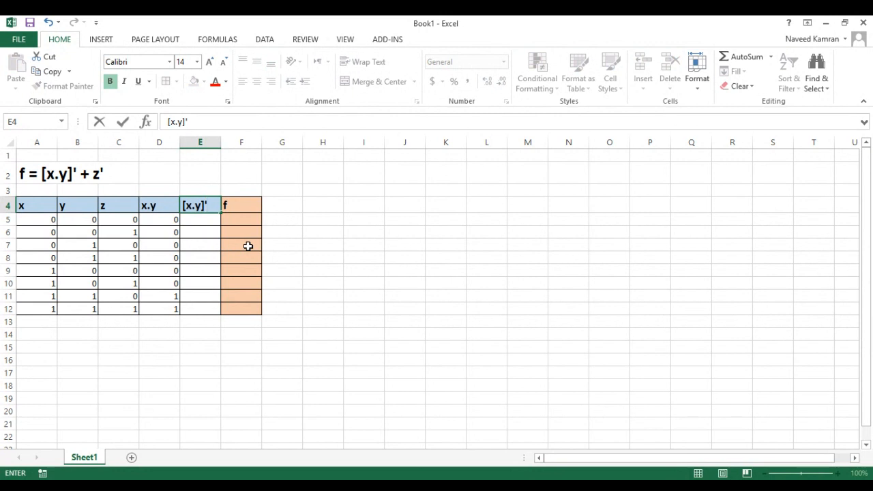
pyautogui.click(347, 269)
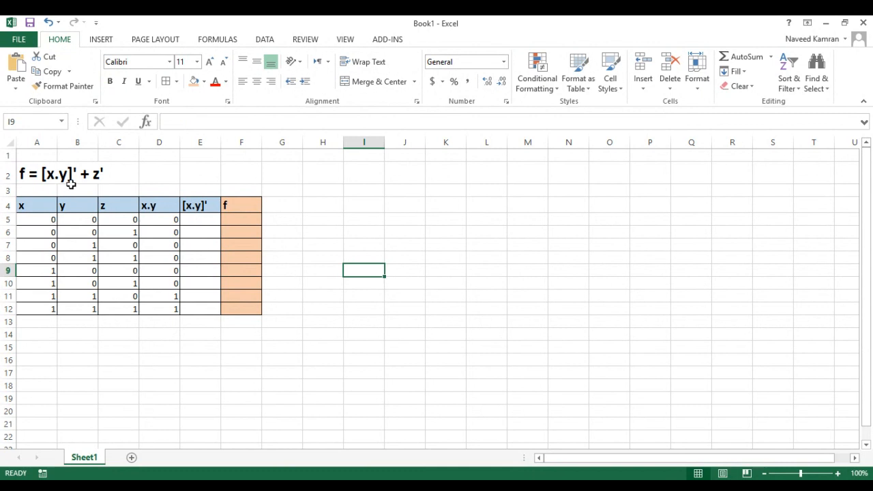
# Fill the [x.y]' column from E5 to E12 with the complements of x.y: 1, 1, 1, 1, 1, 1, 0, 0
pyautogui.click(199, 222)
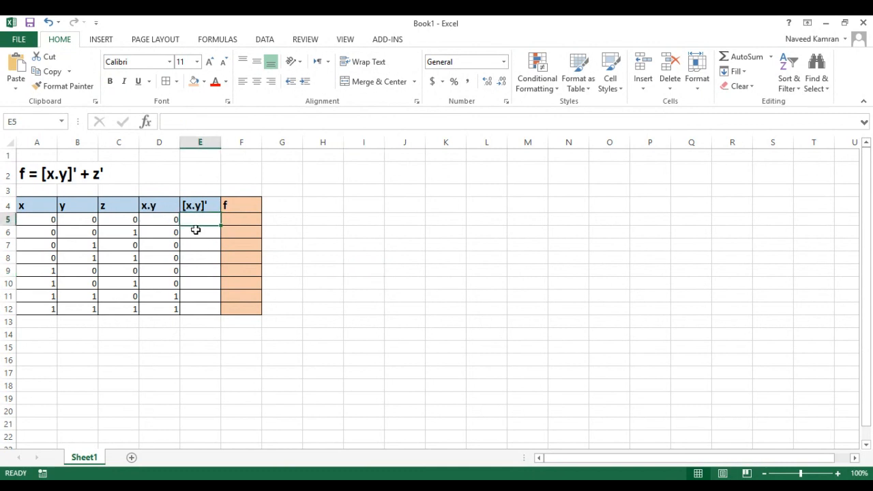
pyautogui.click(169, 219)
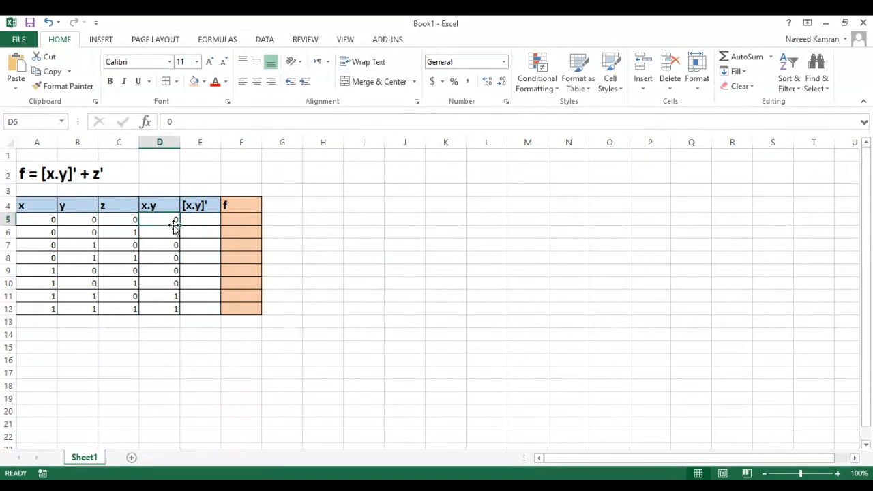
pyautogui.click(198, 221)
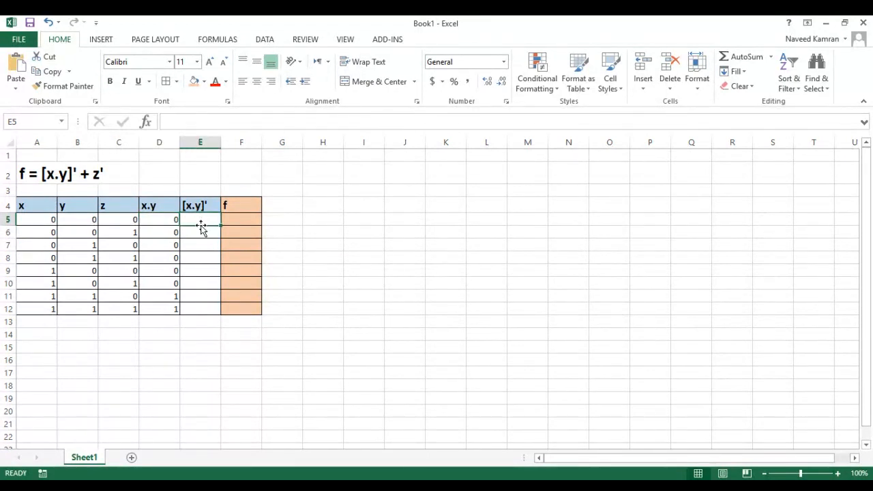
pyautogui.write('1')
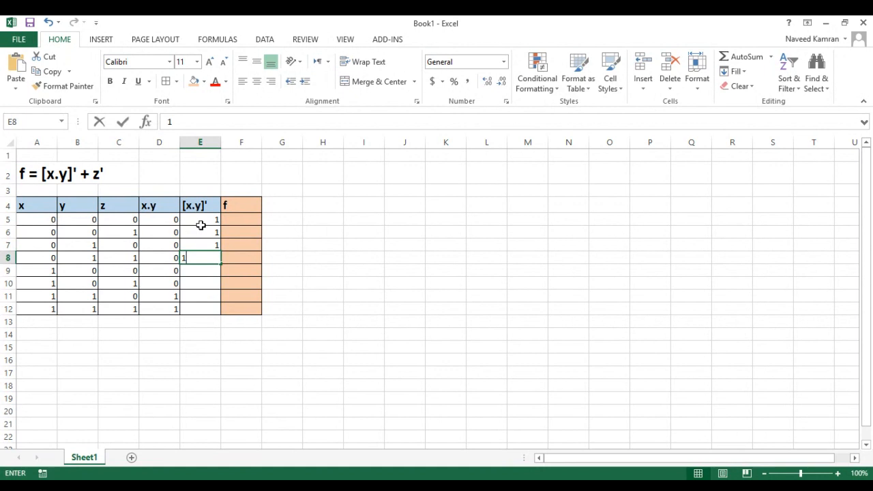
pyautogui.write(' 1 1 1 1 1')
pyautogui.press('Return')
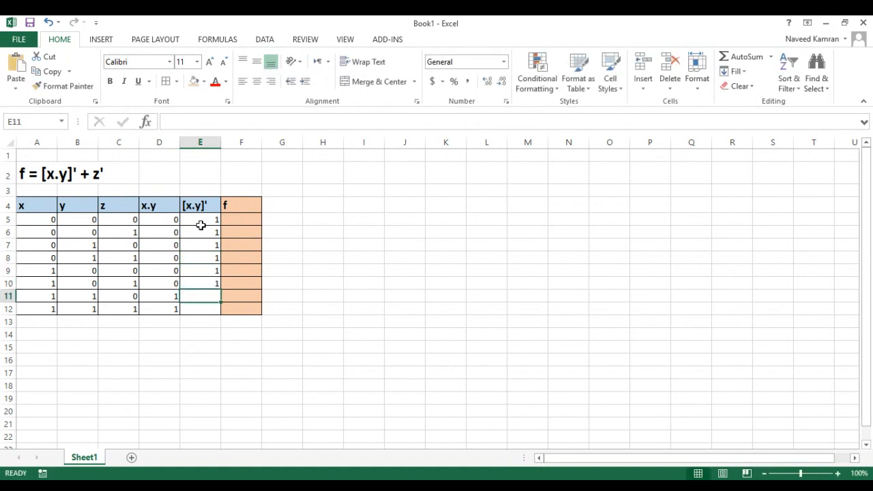
pyautogui.write('0')
pyautogui.press('Return')
pyautogui.write('0')
pyautogui.press('Return')
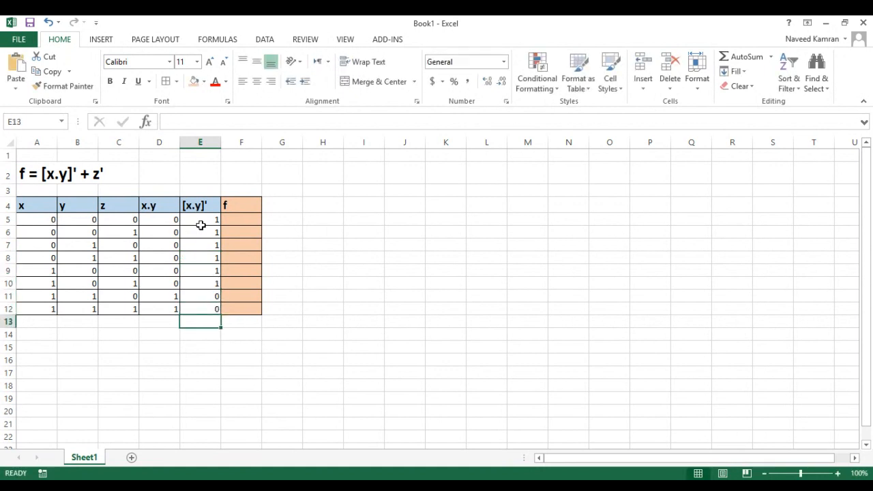
# Check the function in A2 and insert one blank column between the [x.y]' and f columns
pyautogui.click(56, 176)
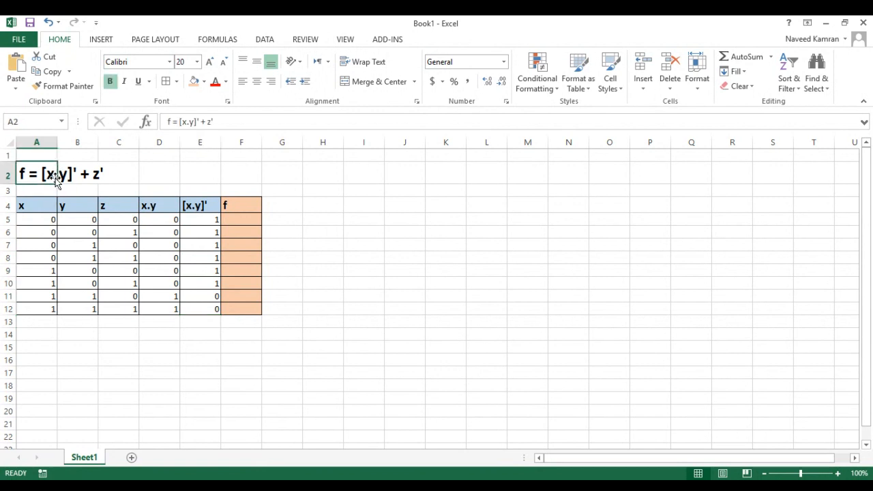
pyautogui.click(64, 177)
pyautogui.click(36, 177)
pyautogui.rightClick(234, 139)
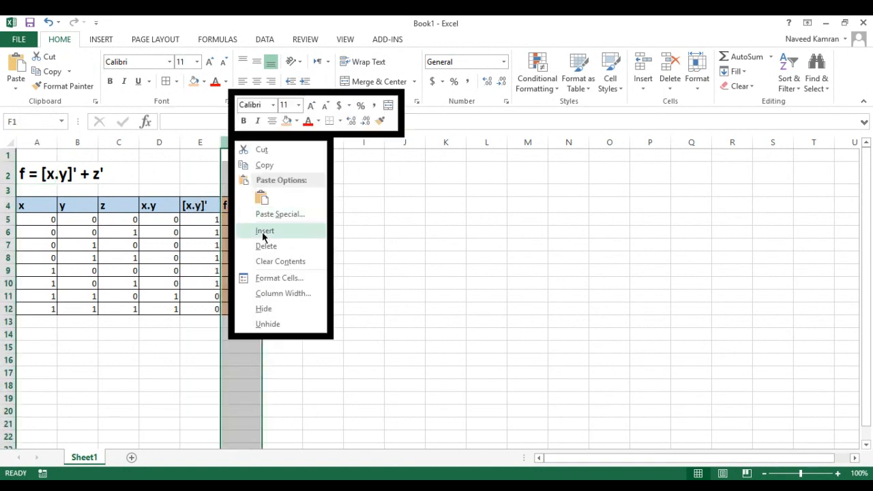
pyautogui.click(264, 231)
# Label the newly inserted column z' in header cell F4
pyautogui.click(238, 205)
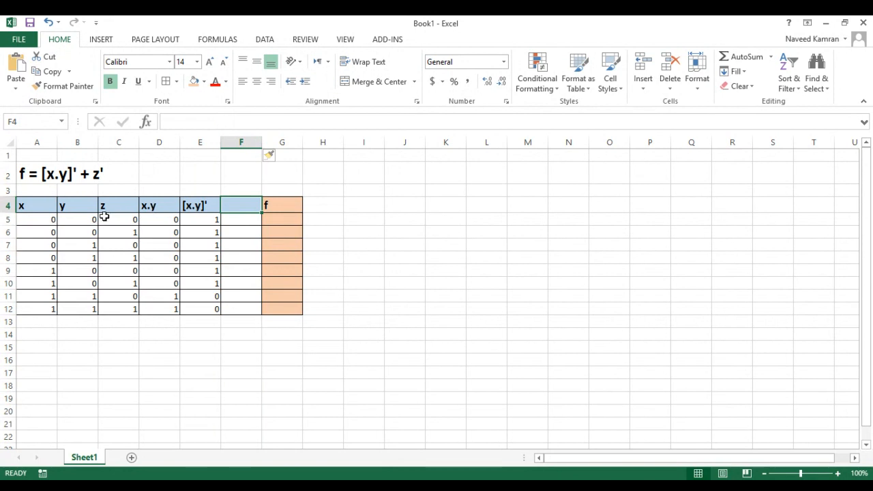
pyautogui.moveTo(113, 208); pyautogui.dragTo(118, 308)
pyautogui.moveTo(234, 206); pyautogui.dragTo(243, 308)
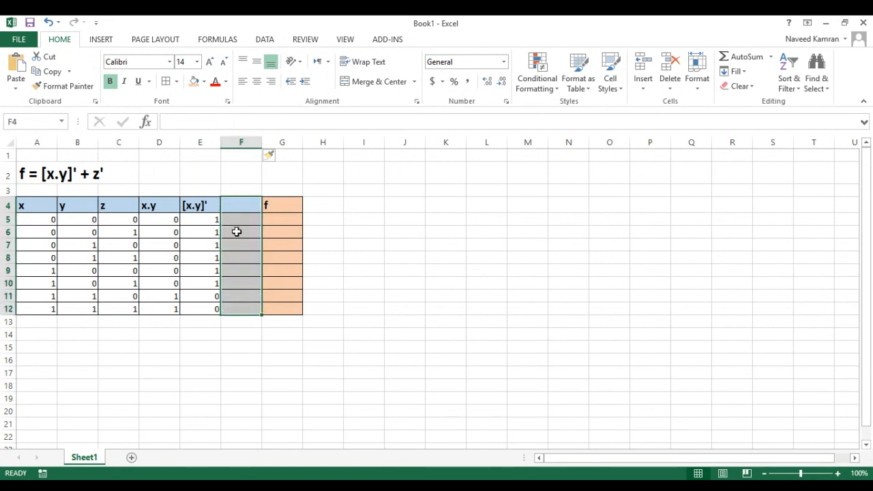
pyautogui.click(240, 204)
pyautogui.write('z')
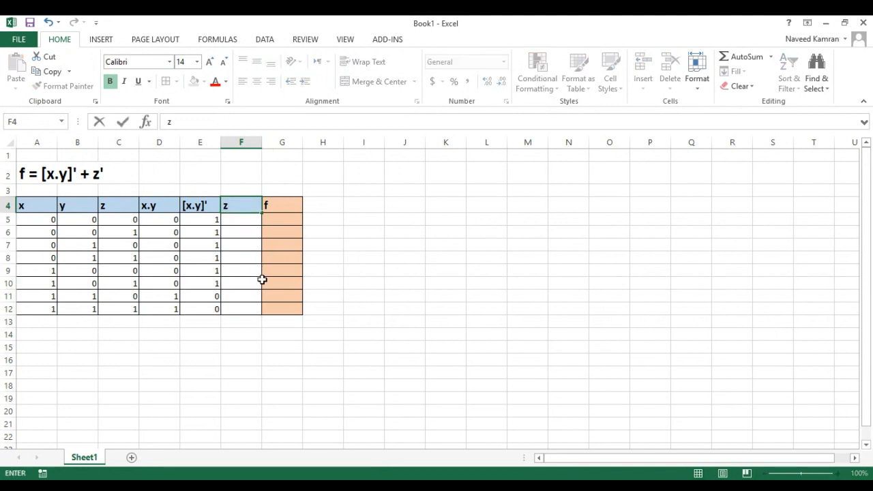
pyautogui.write("'")
pyautogui.press('Return')
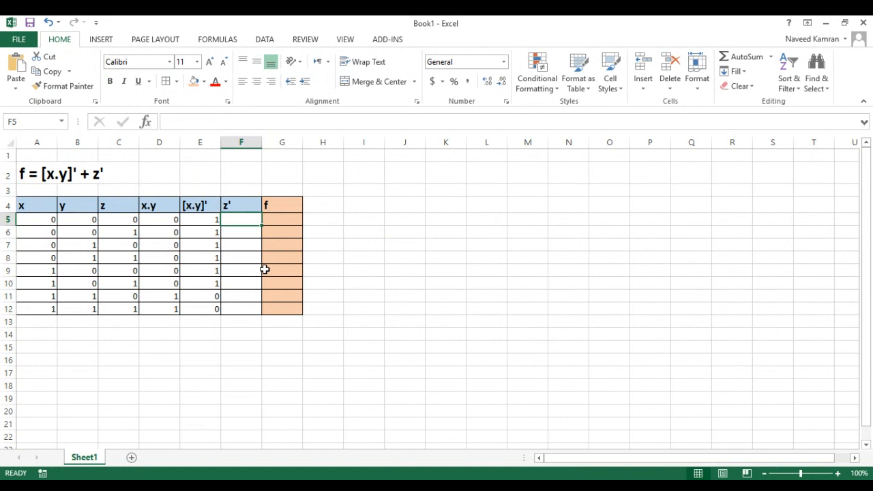
# Fill the z' column from F5 to F12 with the complements of z: 1, 0, 1, 0, 1, 0, 1, 0
pyautogui.click(127, 218)
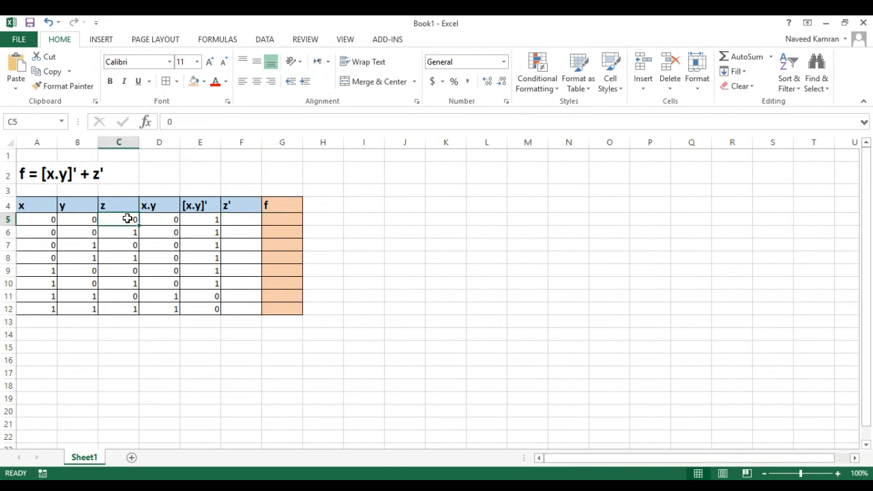
pyautogui.click(228, 219)
pyautogui.write('1')
pyautogui.press('Return')
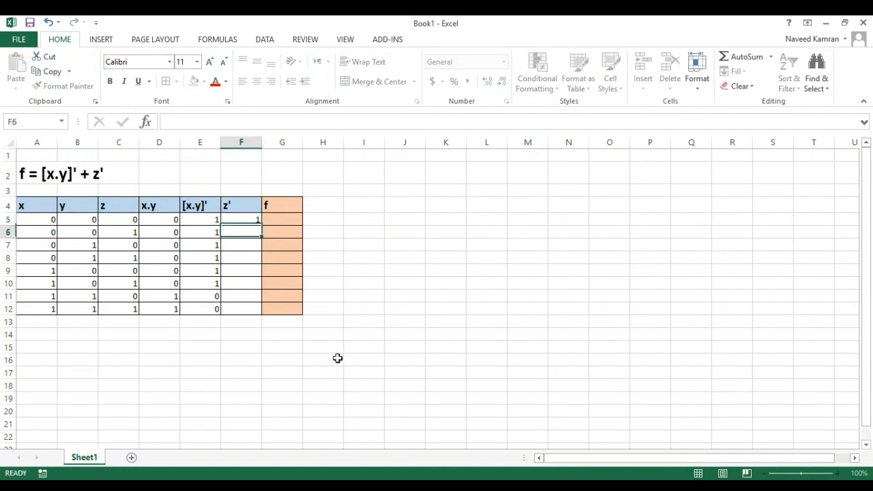
pyautogui.write('0')
pyautogui.press('Return')
pyautogui.write('1')
pyautogui.press('Return')
pyautogui.write('0')
pyautogui.press('Return')
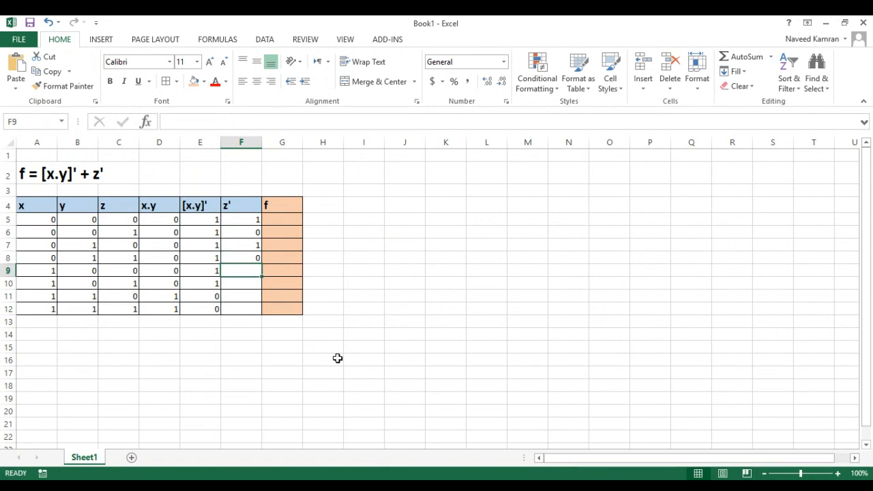
pyautogui.write('1')
pyautogui.press('Return')
pyautogui.write('0')
pyautogui.press('Return')
pyautogui.write('1')
pyautogui.press('Return')
pyautogui.write('0')
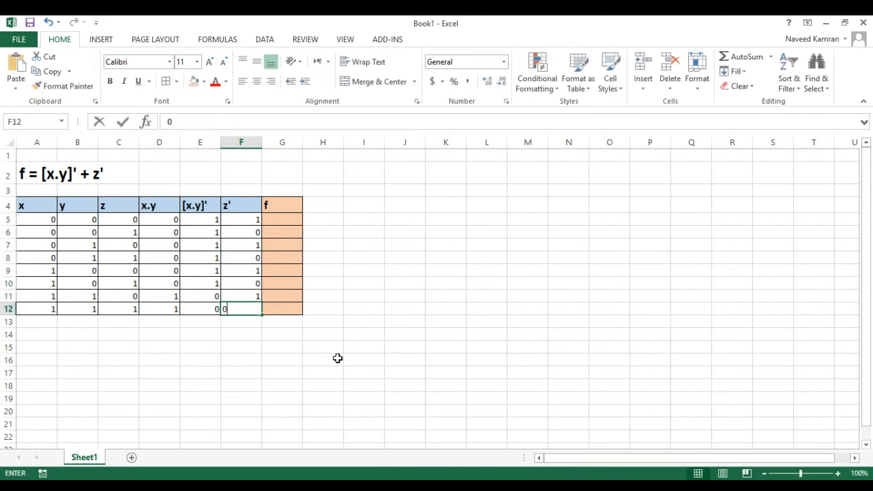
pyautogui.press('Return')
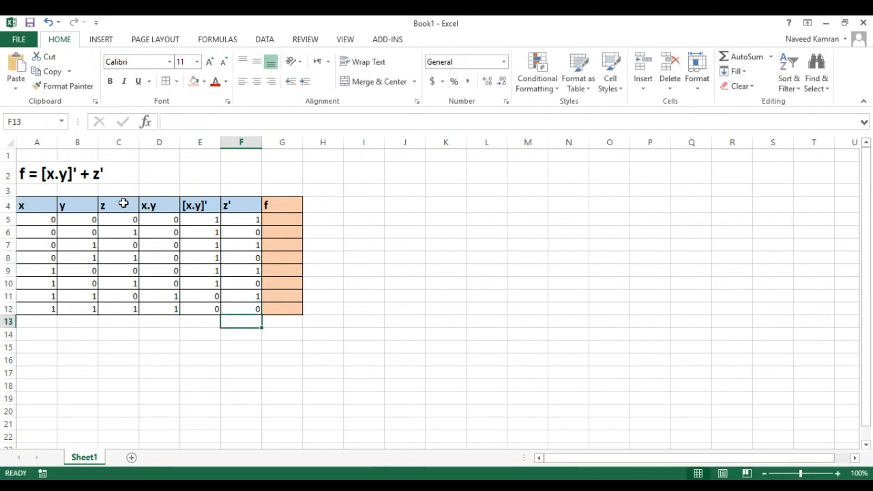
# Compare the z and z' columns, then check the [x.y]' and z' headers against the function in A2
pyautogui.click(113, 143)
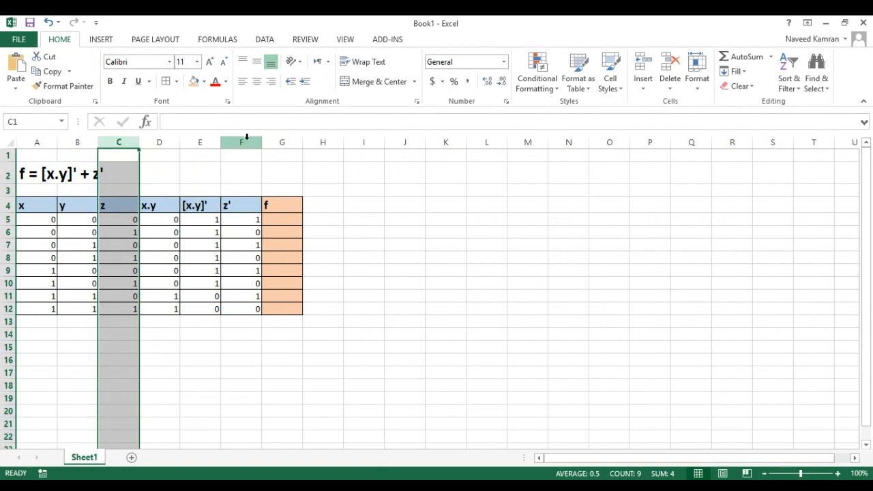
pyautogui.keyDown('ctrl'); pyautogui.click(244, 142); pyautogui.keyUp('ctrl')
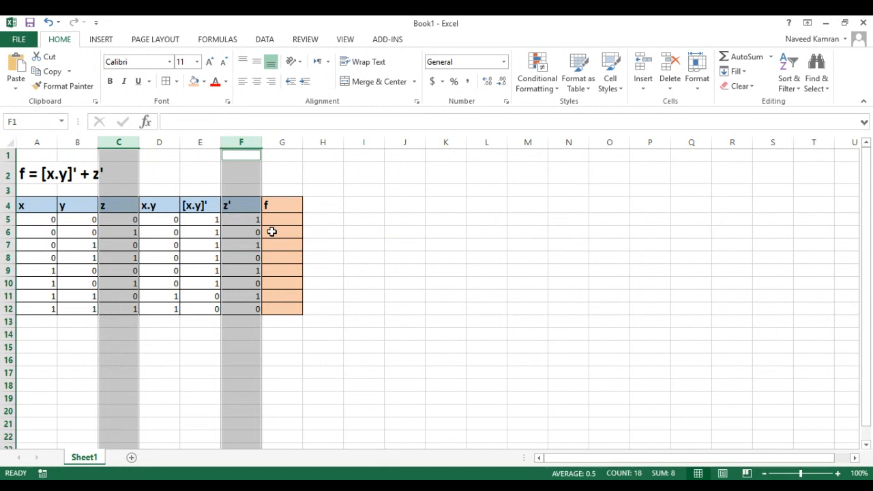
pyautogui.click(197, 207)
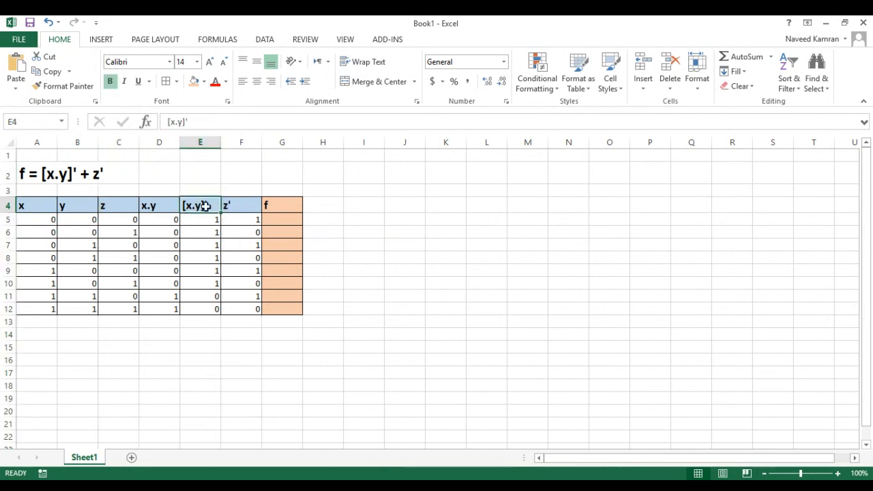
pyautogui.moveTo(204, 206); pyautogui.dragTo(224, 205)
pyautogui.write("z'")
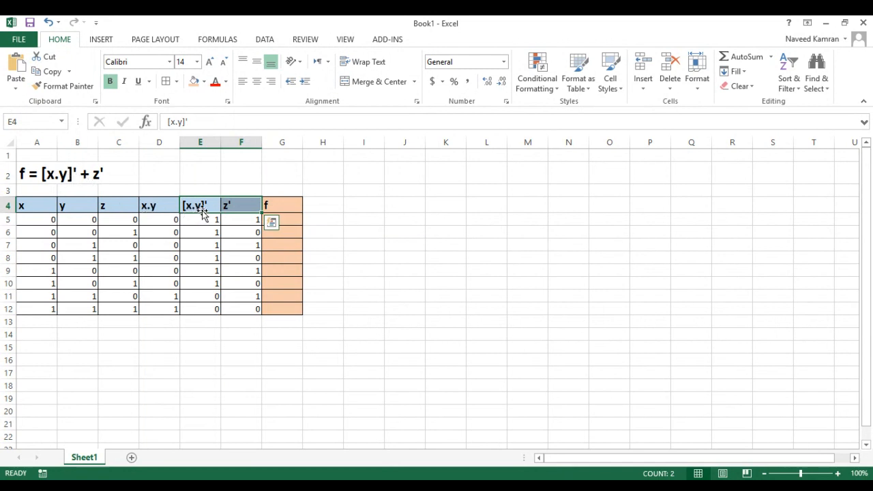
pyautogui.click(52, 176)
pyautogui.moveTo(52, 176); pyautogui.dragTo(105, 176)
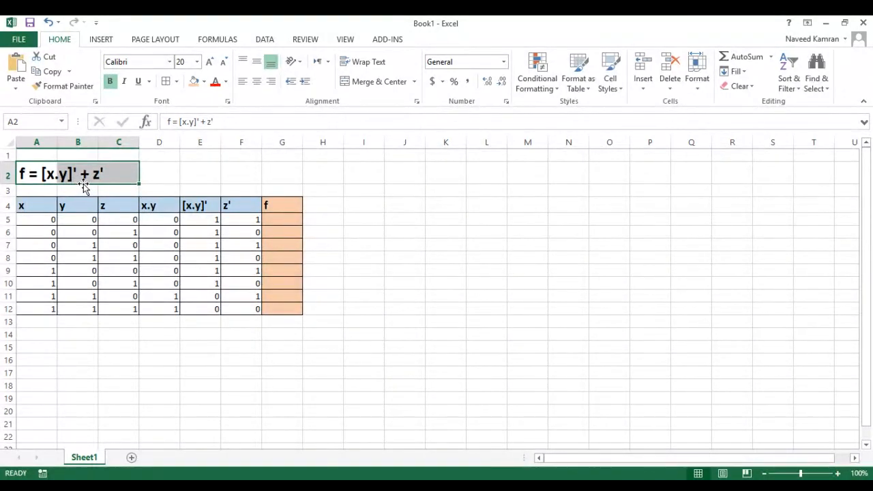
# Fill the f column from G5 to G12 with the OR of [x.y]' and z': 1, 1, 1, 1, 1, 1, 1, 0
pyautogui.click(285, 218)
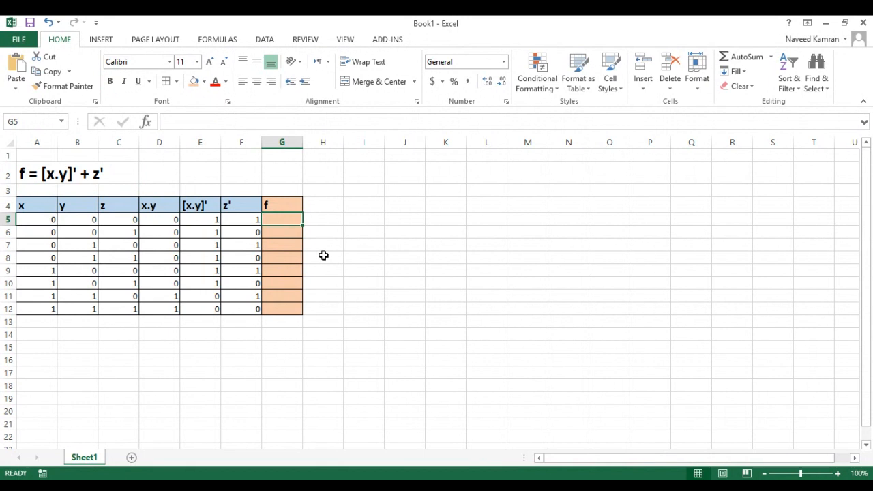
pyautogui.write('1')
pyautogui.press('Return')
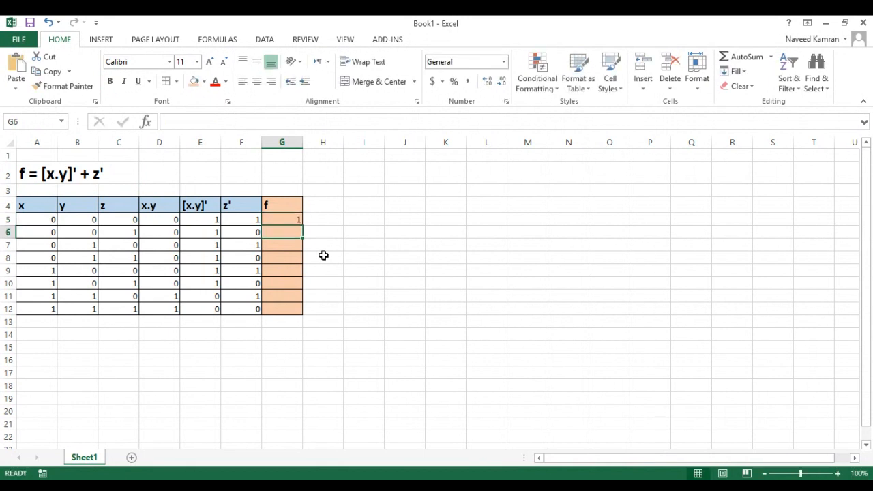
pyautogui.write('1')
pyautogui.press('Return')
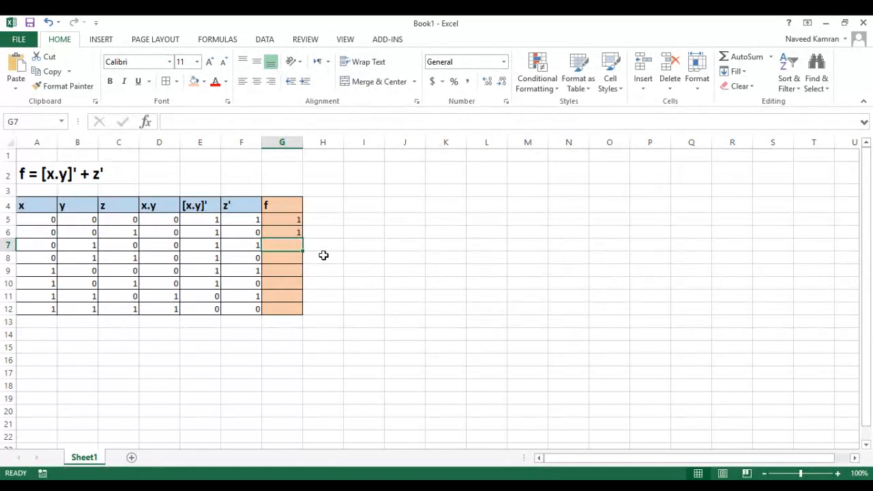
pyautogui.write('1')
pyautogui.press('Return')
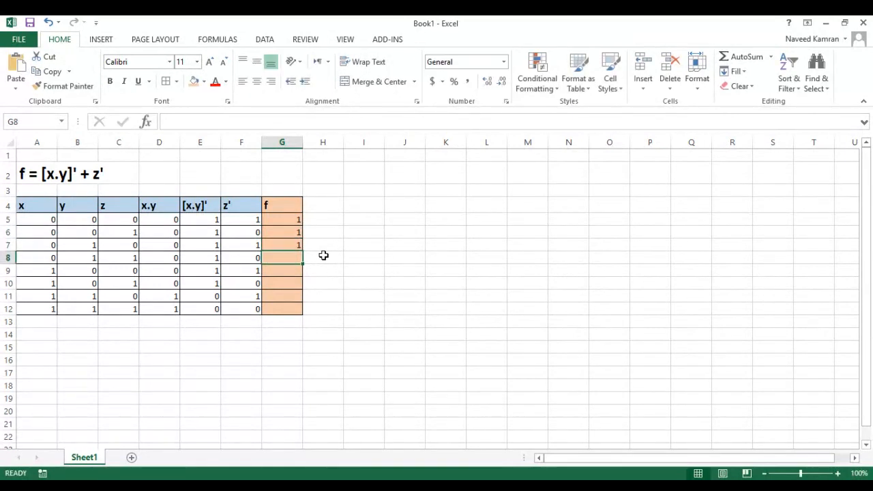
pyautogui.write('1')
pyautogui.press('Return')
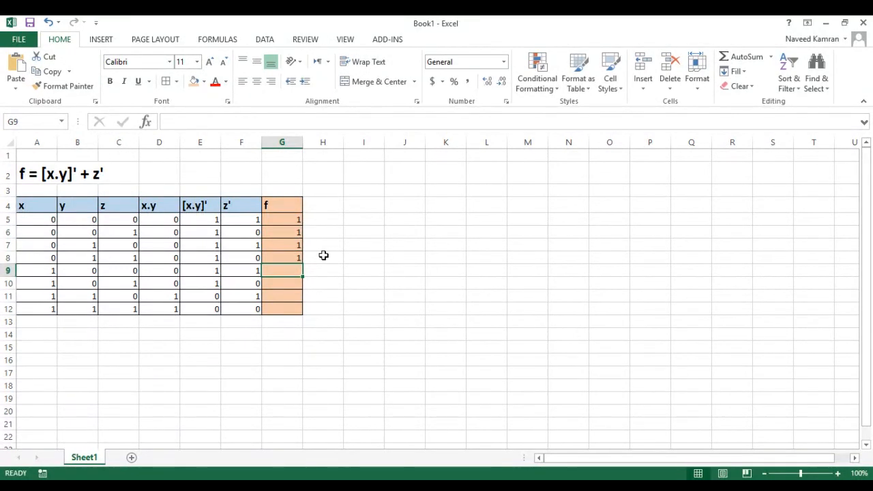
pyautogui.write('1')
pyautogui.press('Return')
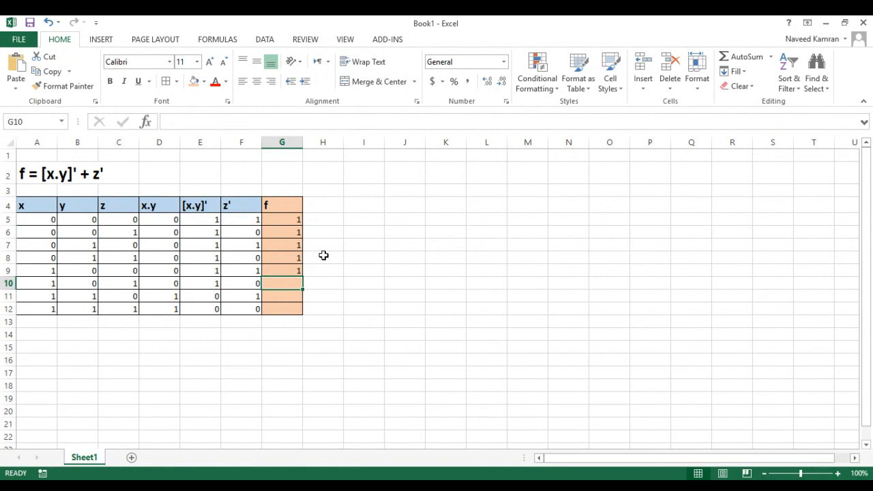
pyautogui.write('1')
pyautogui.press('Return')
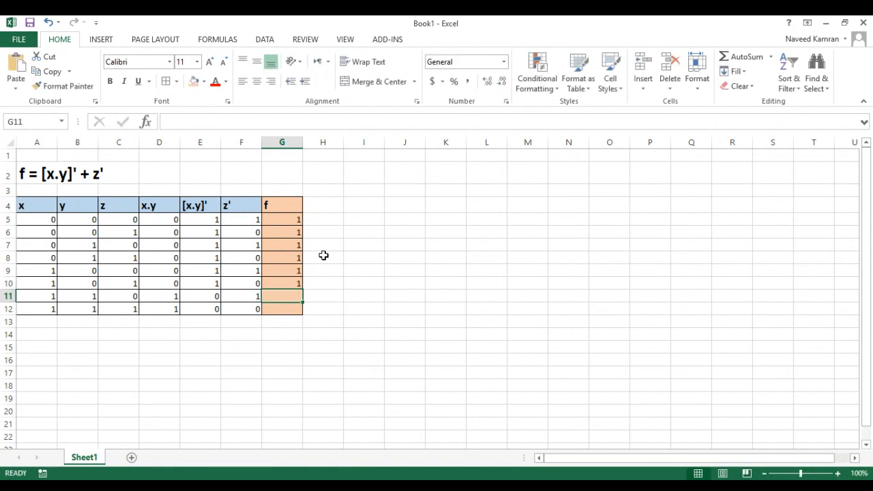
pyautogui.write('1')
pyautogui.press('Return')
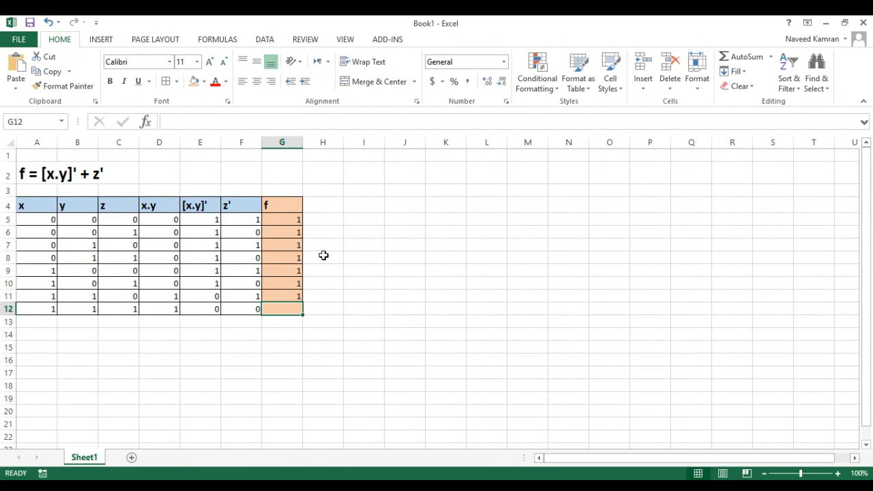
pyautogui.write('0')
pyautogui.press('Return')
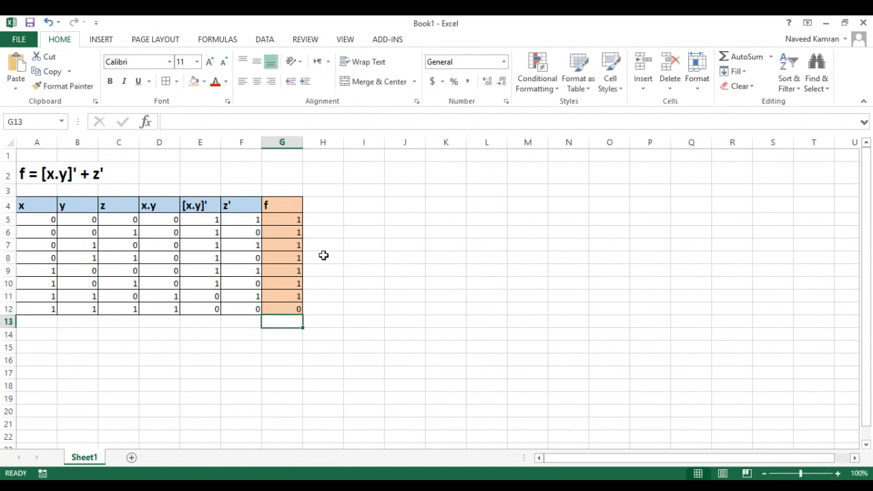
pyautogui.click(442, 324)
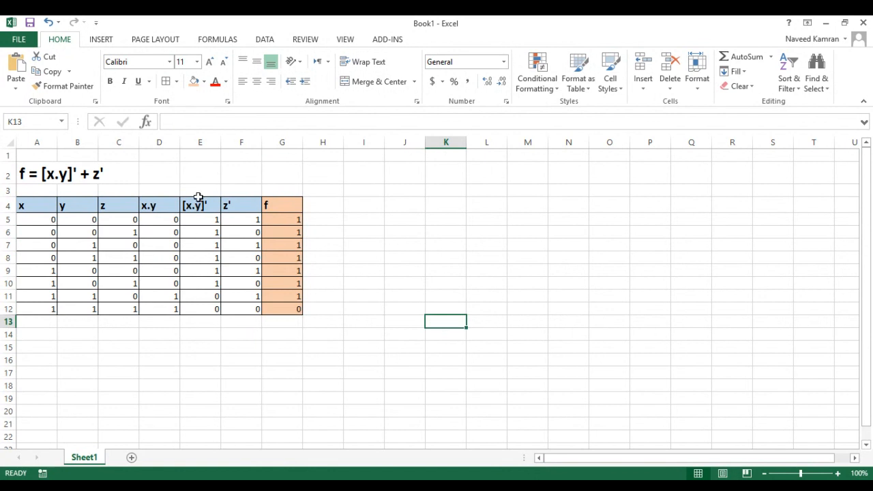
# Hide the intermediate columns D to F and select the remaining truth table from A4 to G12
pyautogui.moveTo(164, 143); pyautogui.dragTo(236, 142)
pyautogui.rightClick(237, 142)
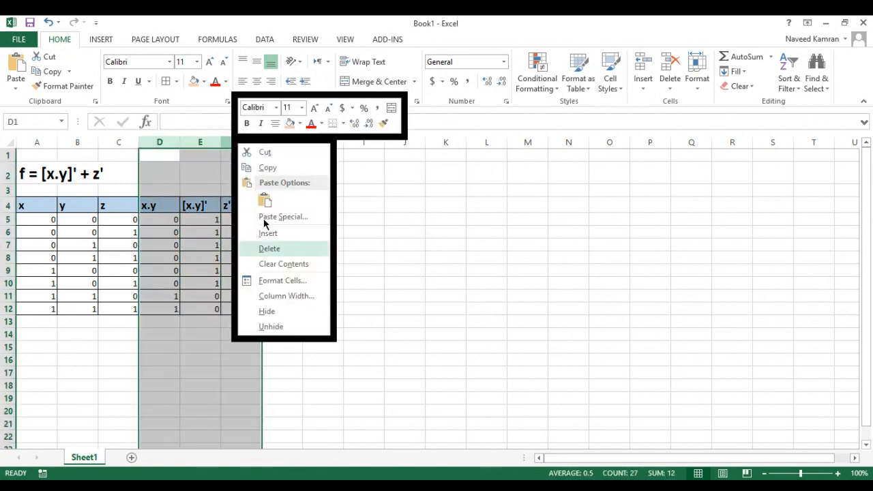
pyautogui.click(266, 311)
pyautogui.click(322, 315)
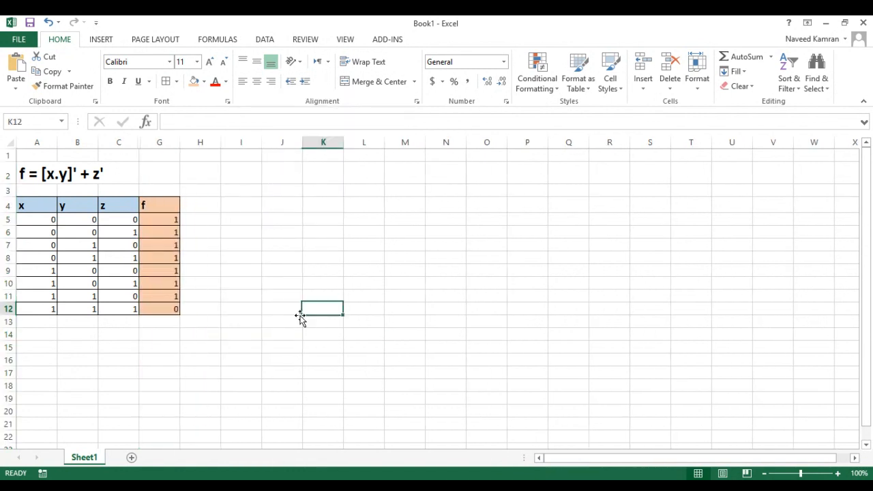
pyautogui.moveTo(45, 204); pyautogui.dragTo(172, 308)
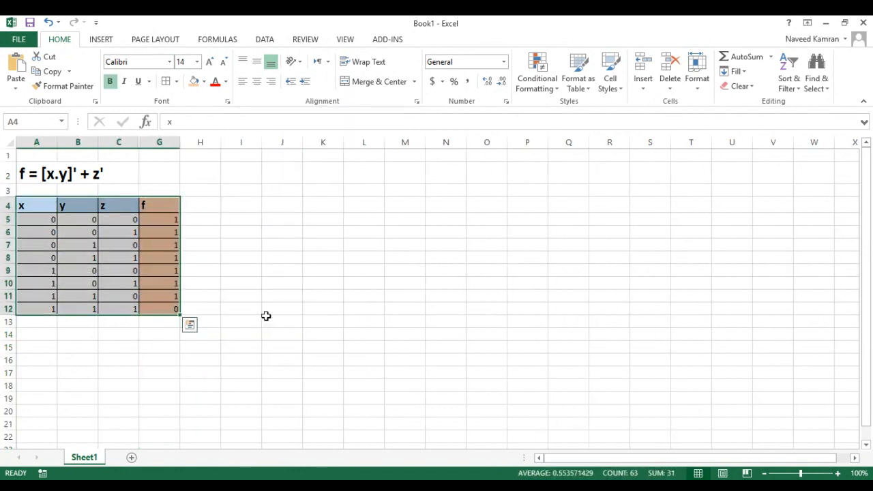
# Compare the reduced truth table of x, y, z and f with the function in A2
pyautogui.click(282, 310)
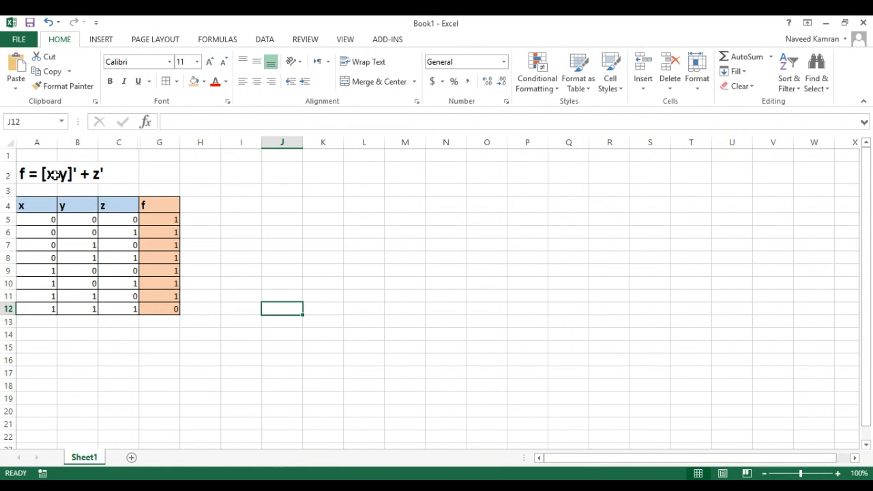
pyautogui.moveTo(54, 174); pyautogui.dragTo(111, 175)
pyautogui.click(232, 174)
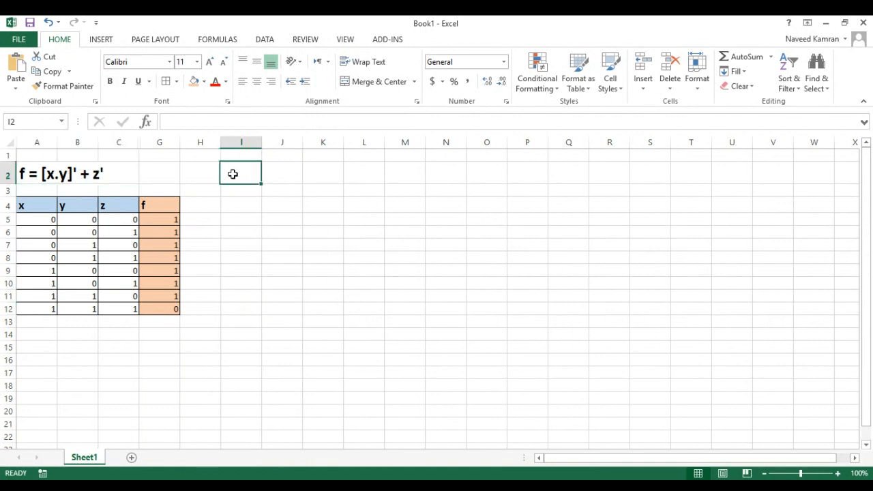
# Unhide the z' column F between the z and f columns
pyautogui.rightClick(138, 142)
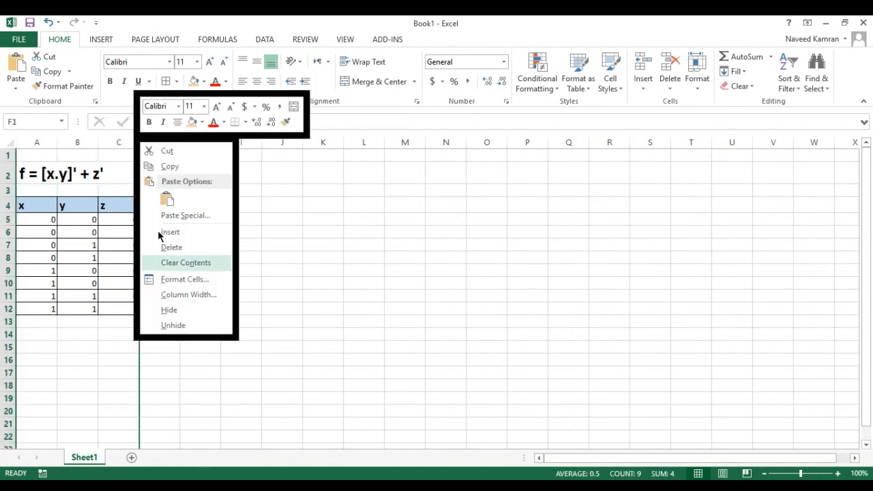
pyautogui.click(164, 322)
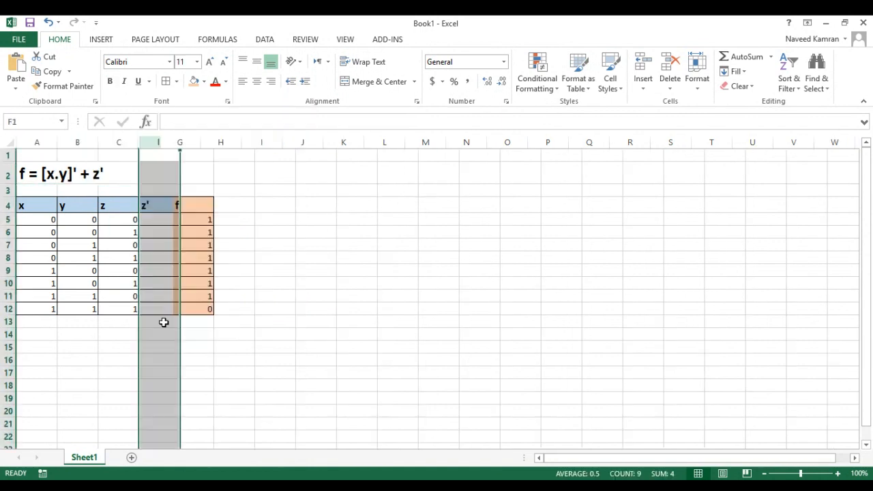
pyautogui.rightClick(138, 142)
pyautogui.click(170, 326)
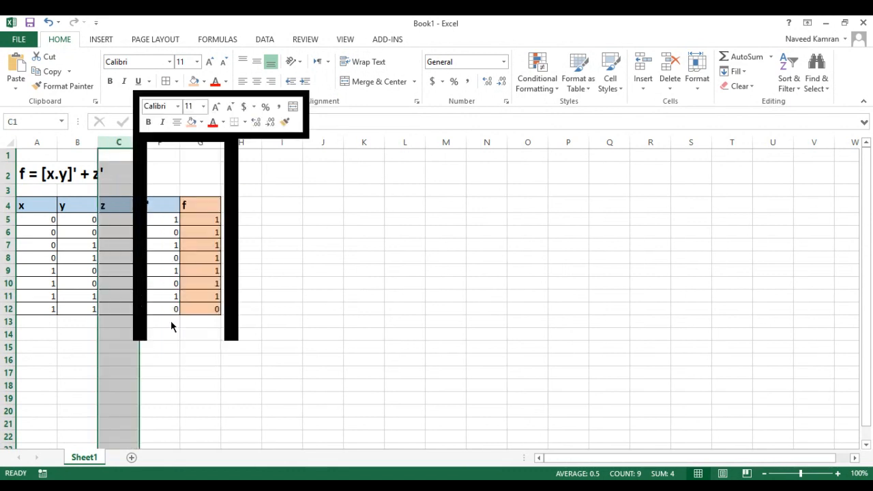
pyautogui.click(327, 283)
pyautogui.rightClick(139, 142)
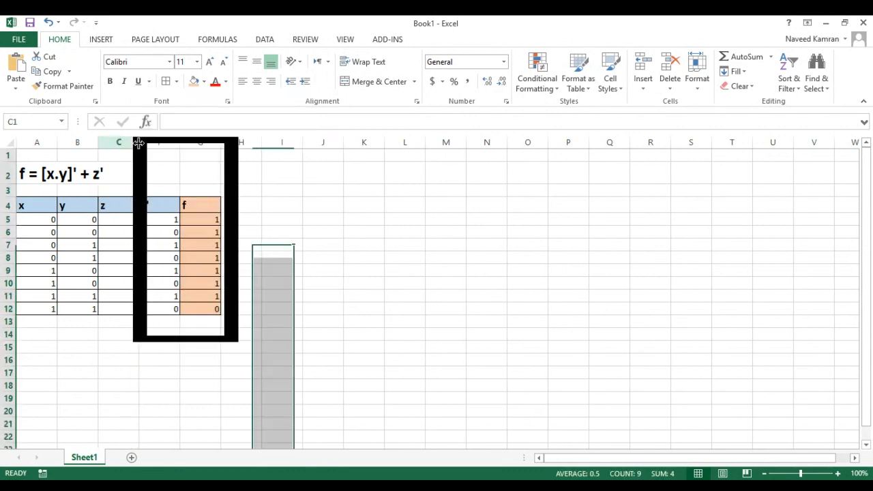
pyautogui.click(168, 328)
pyautogui.click(317, 271)
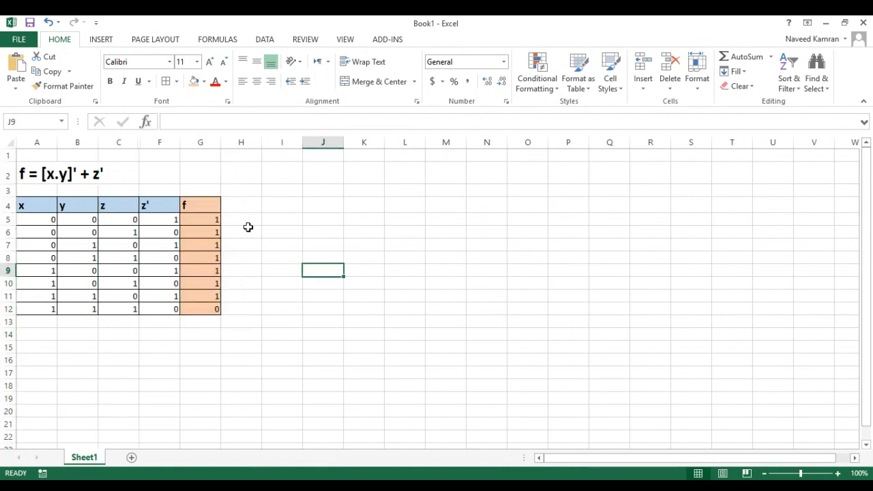
# Unhide the [x.y]' column E and the x.y column D to restore the full truth table
pyautogui.rightClick(139, 143)
pyautogui.click(172, 326)
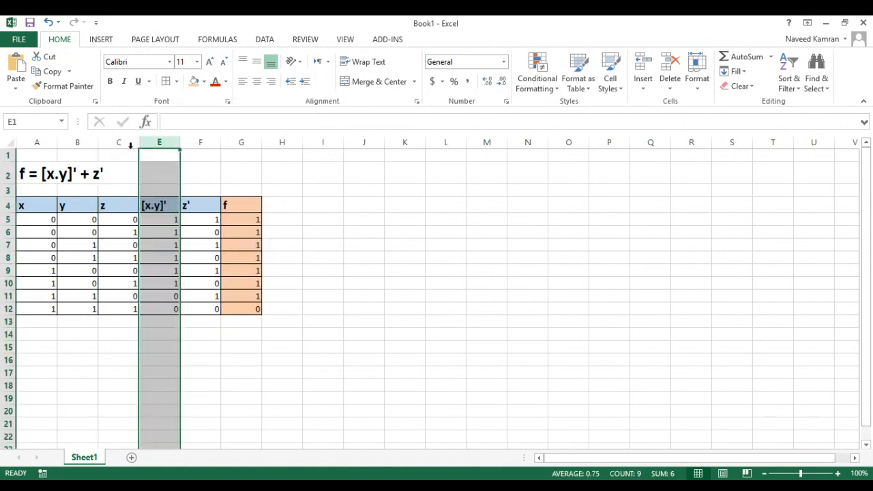
pyautogui.rightClick(141, 143)
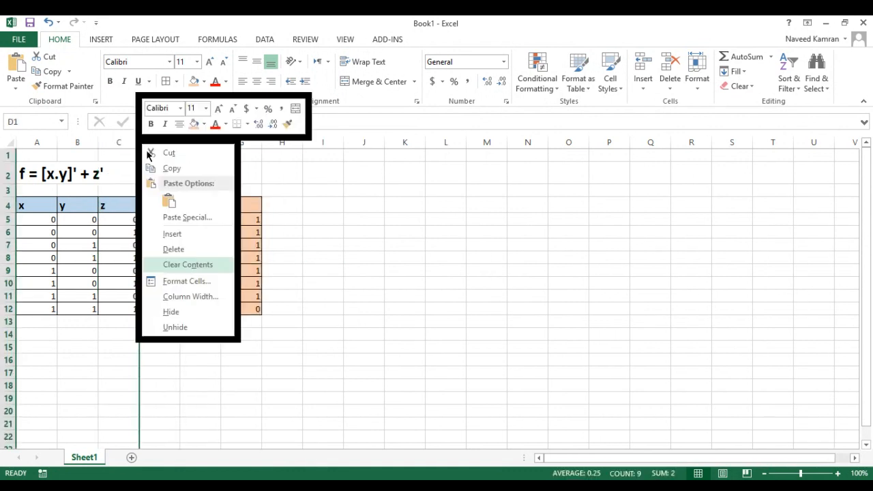
pyautogui.click(172, 325)
pyautogui.click(445, 309)
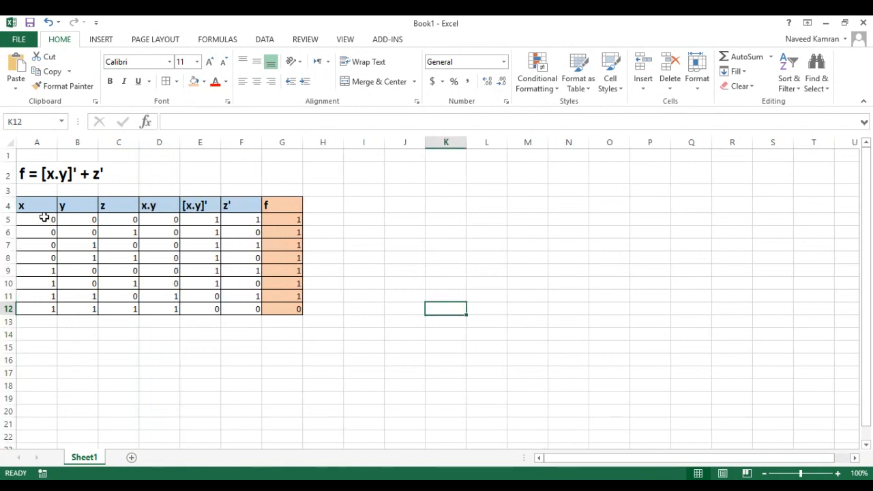
# Review the full truth table from A4 to G12, examining the intermediate columns x.y, [x.y]' and z' one by one
pyautogui.moveTo(30, 208); pyautogui.dragTo(280, 311)
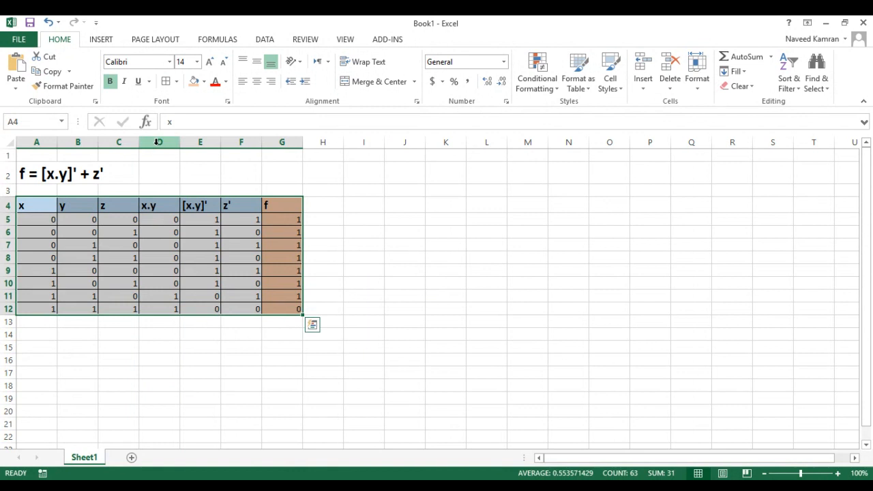
pyautogui.moveTo(152, 145); pyautogui.dragTo(247, 144)
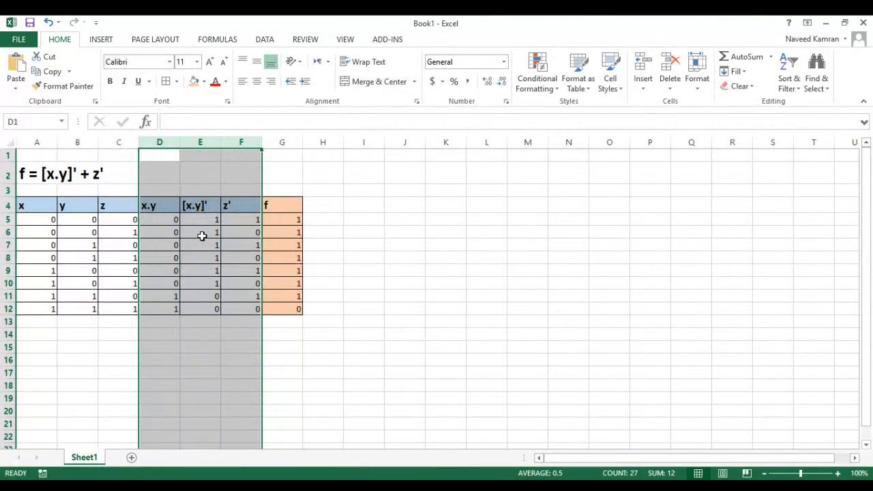
pyautogui.click(145, 205)
pyautogui.click(226, 209)
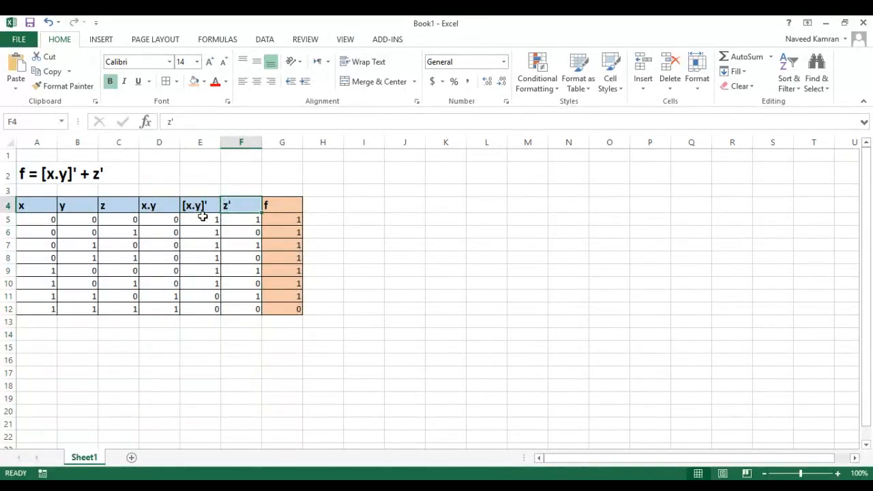
pyautogui.click(163, 209)
pyautogui.click(211, 207)
pyautogui.click(228, 208)
pyautogui.click(238, 145)
pyautogui.click(200, 143)
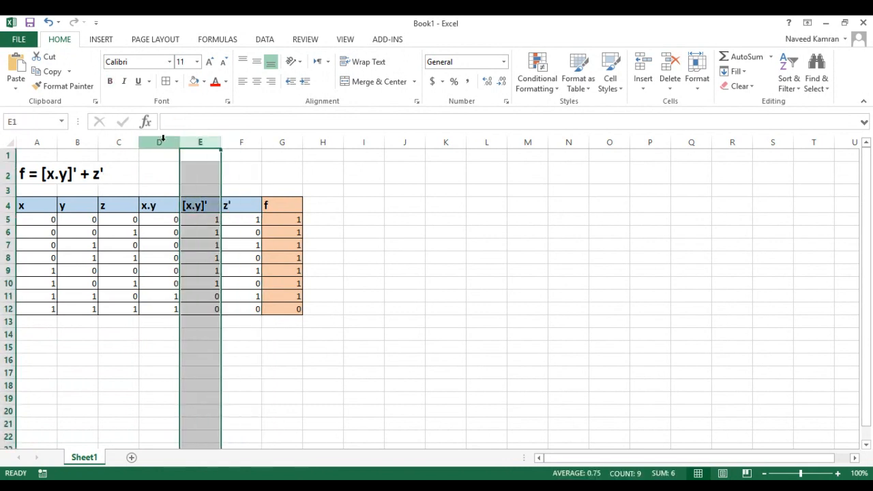
pyautogui.click(161, 141)
pyautogui.click(353, 220)
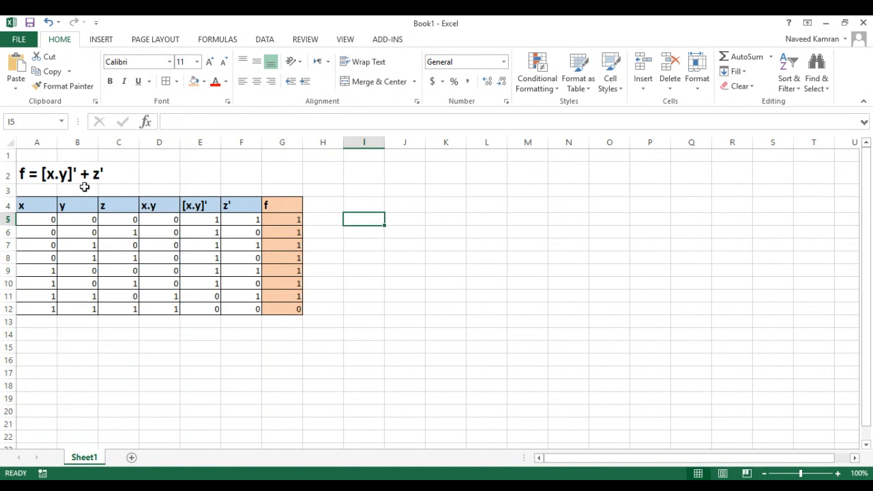
# Check the function in A2 against the [x.y]' and z' columns and the f values in G5 to G12
pyautogui.moveTo(51, 176); pyautogui.dragTo(126, 174)
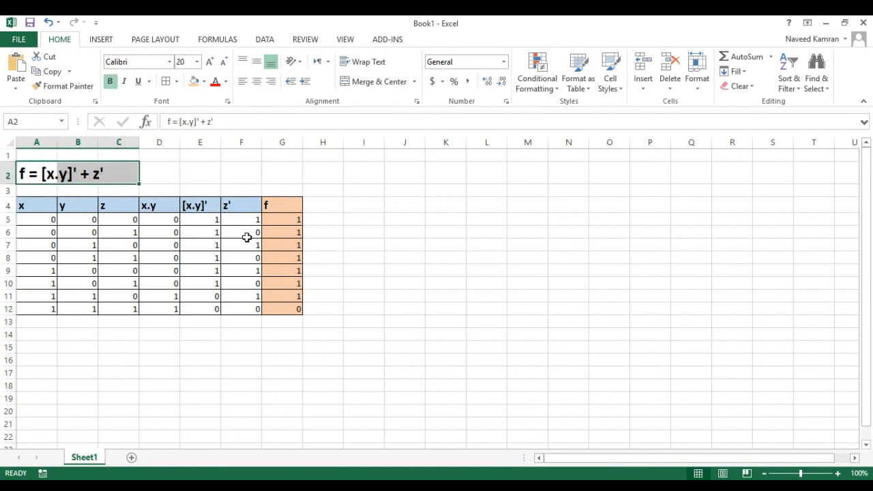
pyautogui.moveTo(197, 205); pyautogui.dragTo(235, 294)
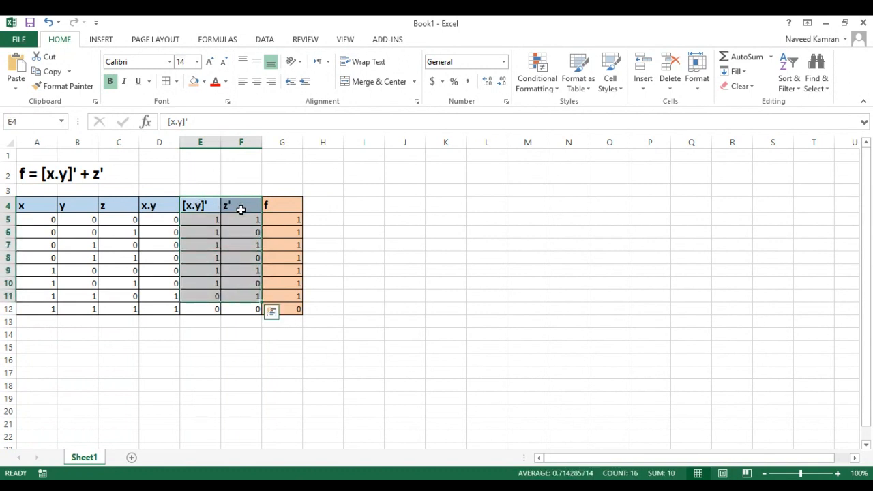
pyautogui.moveTo(275, 221); pyautogui.dragTo(284, 309)
pyautogui.moveTo(438, 278); pyautogui.dragTo(410, 268)
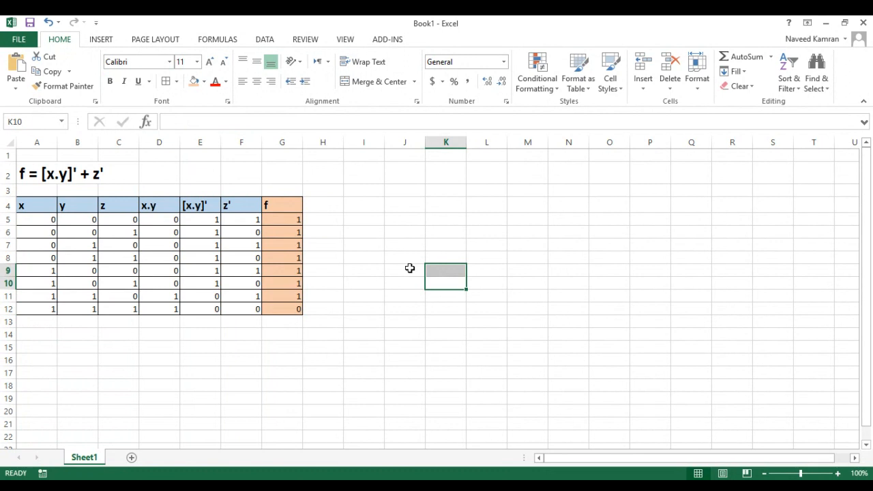